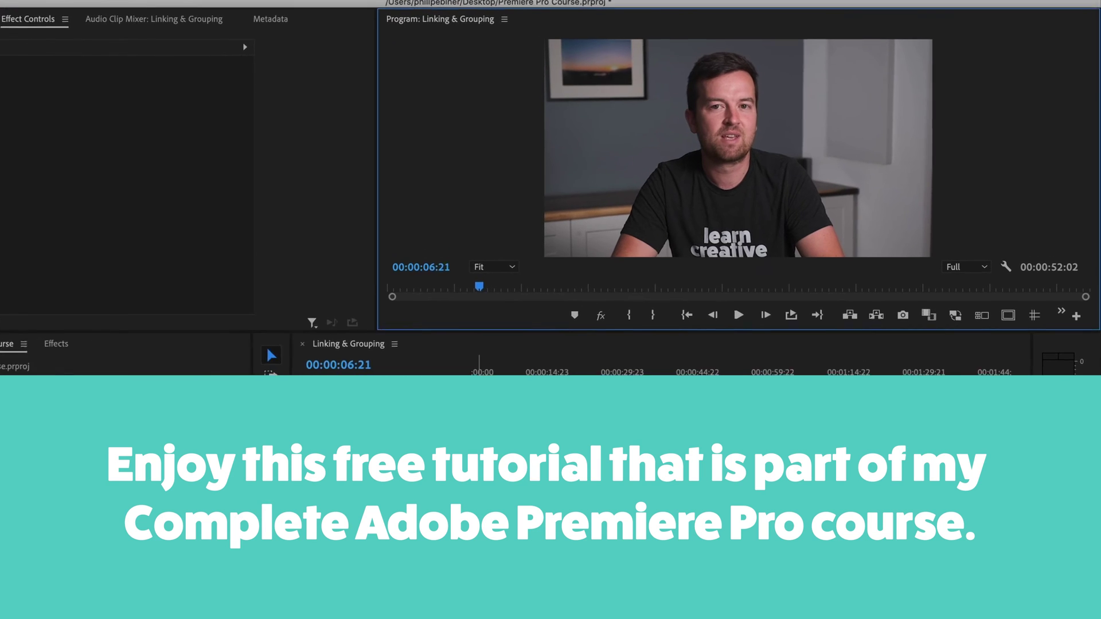
# Select the talking-head video and its camera audio, with the playhead at 00:00:46:23.
pyautogui.click(504, 550)
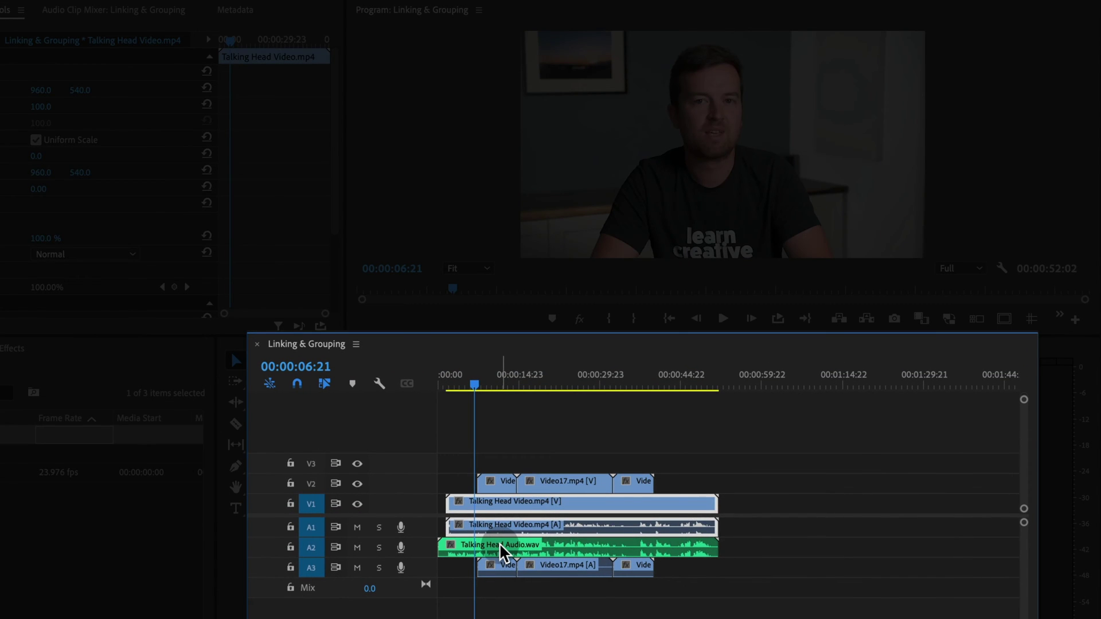
pyautogui.keyDown('alt'); pyautogui.click(504, 551); pyautogui.keyUp('alt')
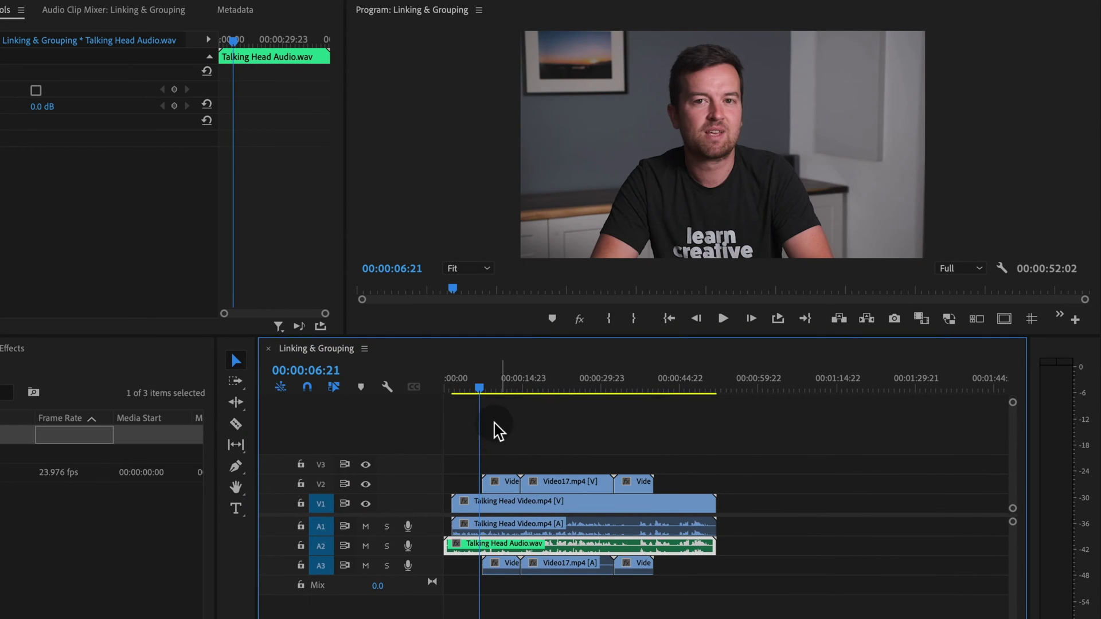
pyautogui.moveTo(494, 389); pyautogui.dragTo(553, 389)
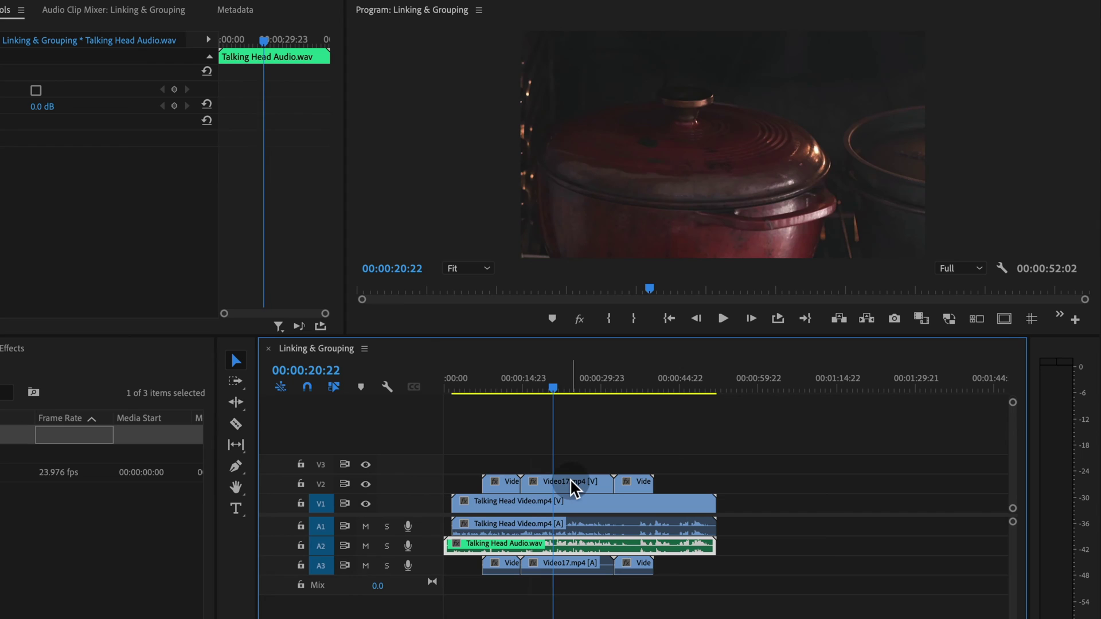
pyautogui.moveTo(794, 511); pyautogui.dragTo(584, 531)
pyautogui.click(737, 484)
pyautogui.click(644, 510)
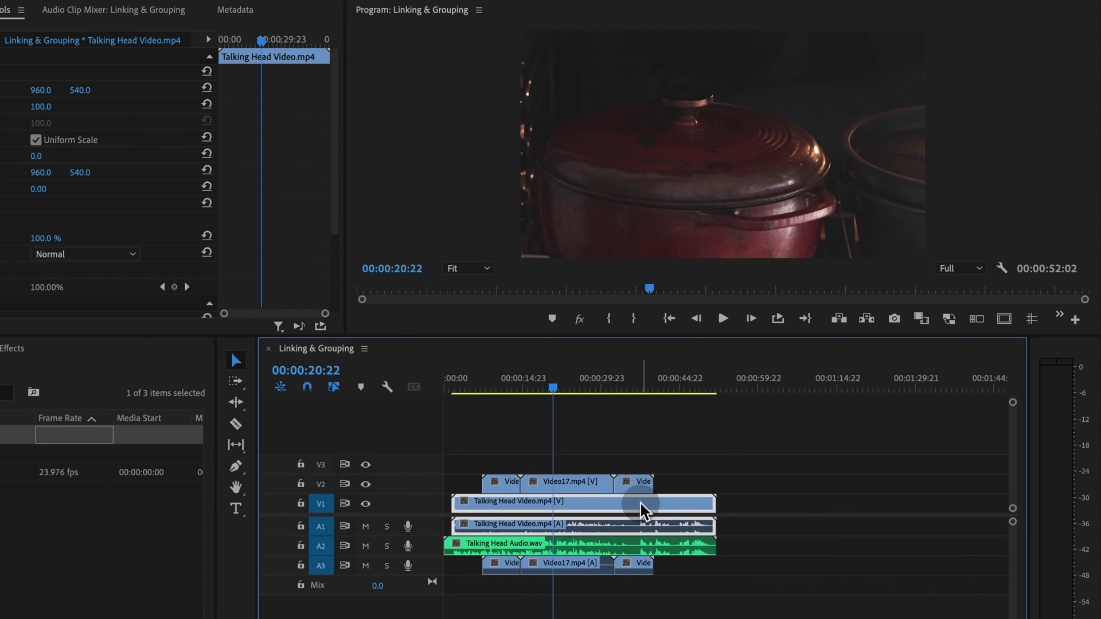
pyautogui.click(538, 503)
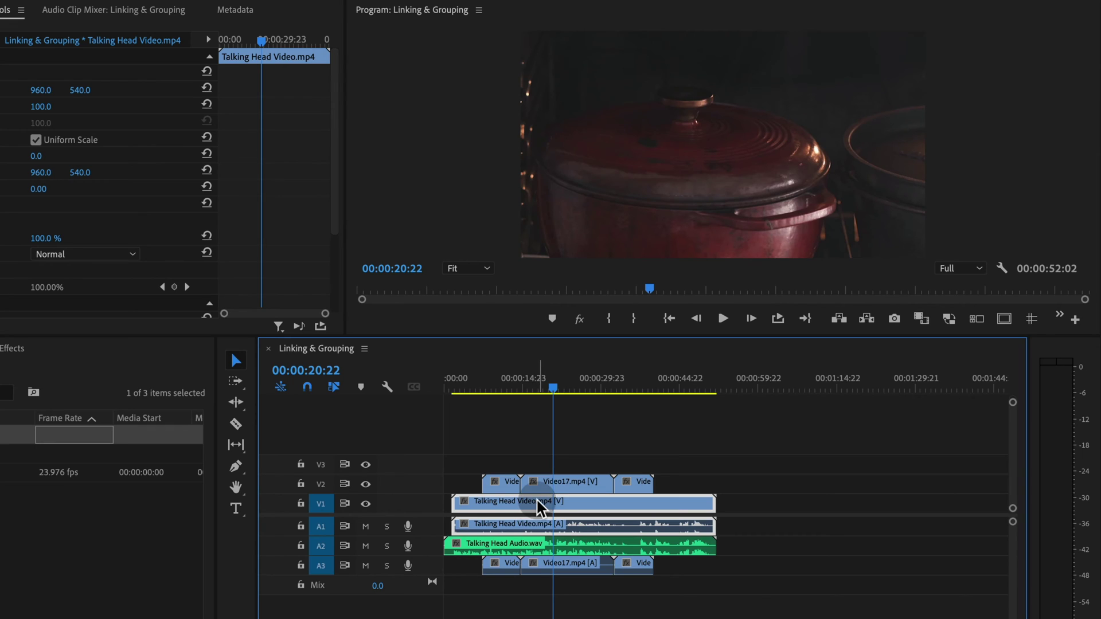
pyautogui.click(575, 526)
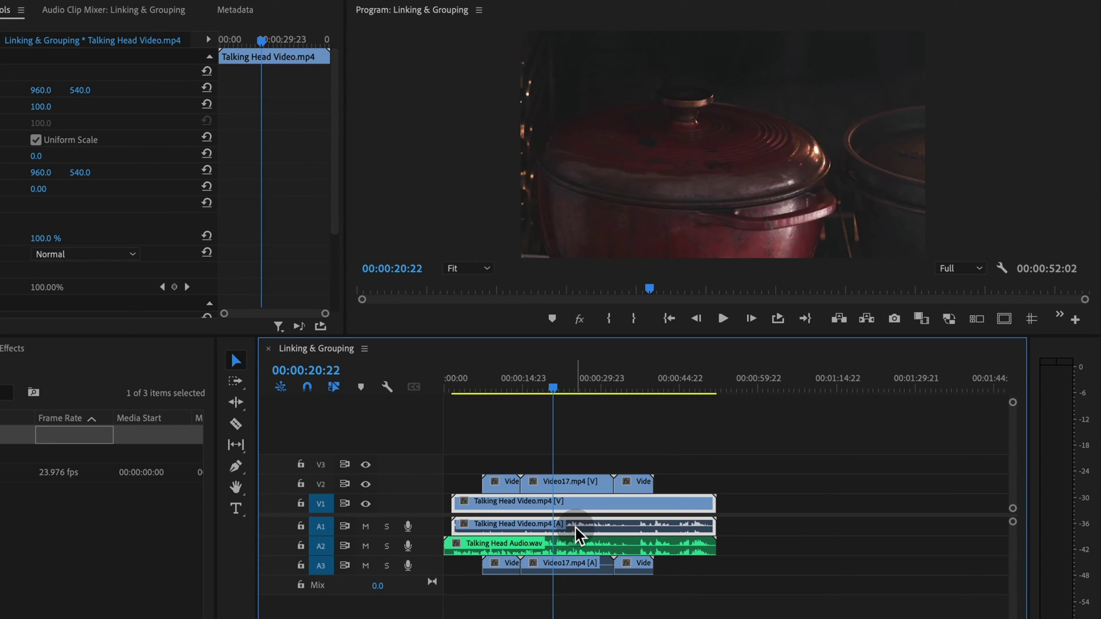
pyautogui.click(744, 493)
pyautogui.click(533, 507)
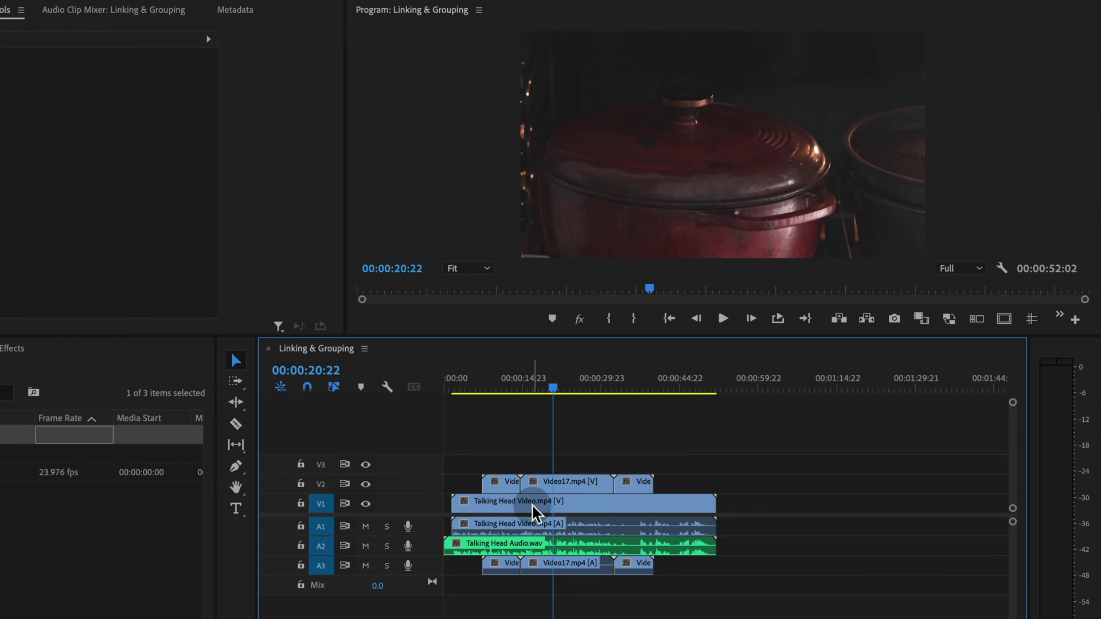
pyautogui.click(692, 391)
pyautogui.click(690, 499)
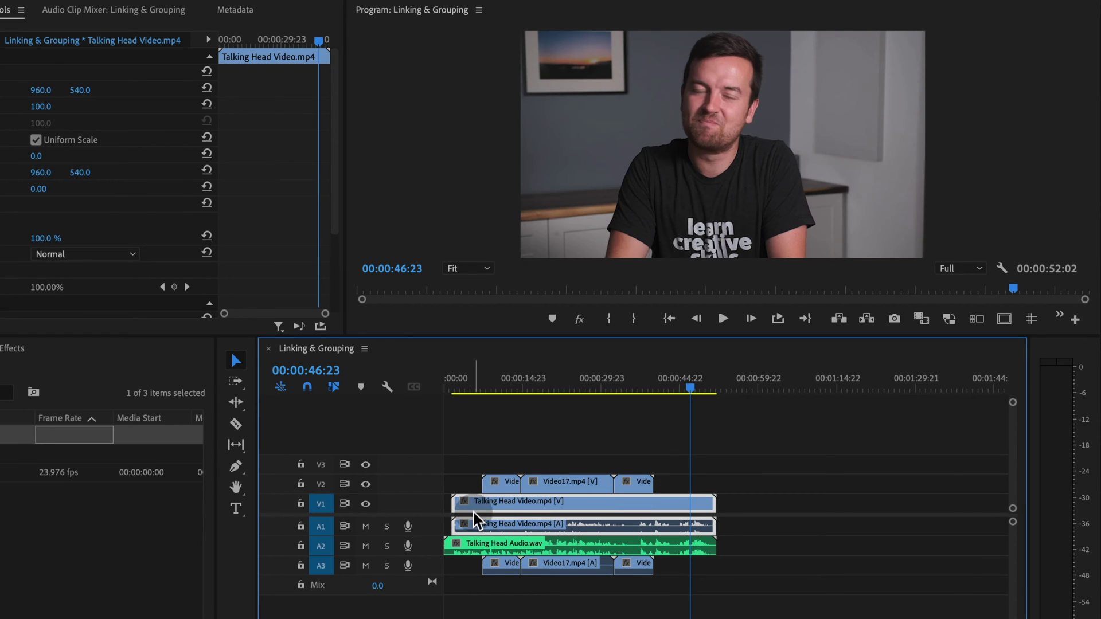
# Enlarge the Video 1 and Audio 1 tracks and select Talking Head Audio.wav.
pyautogui.doubleClick(425, 535)
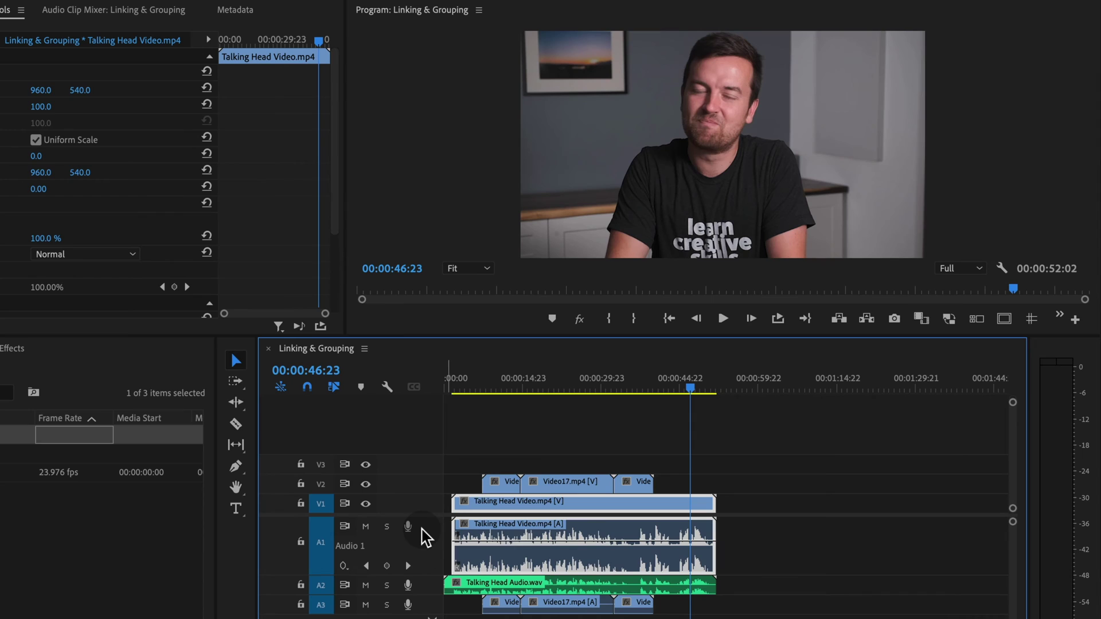
pyautogui.doubleClick(425, 507)
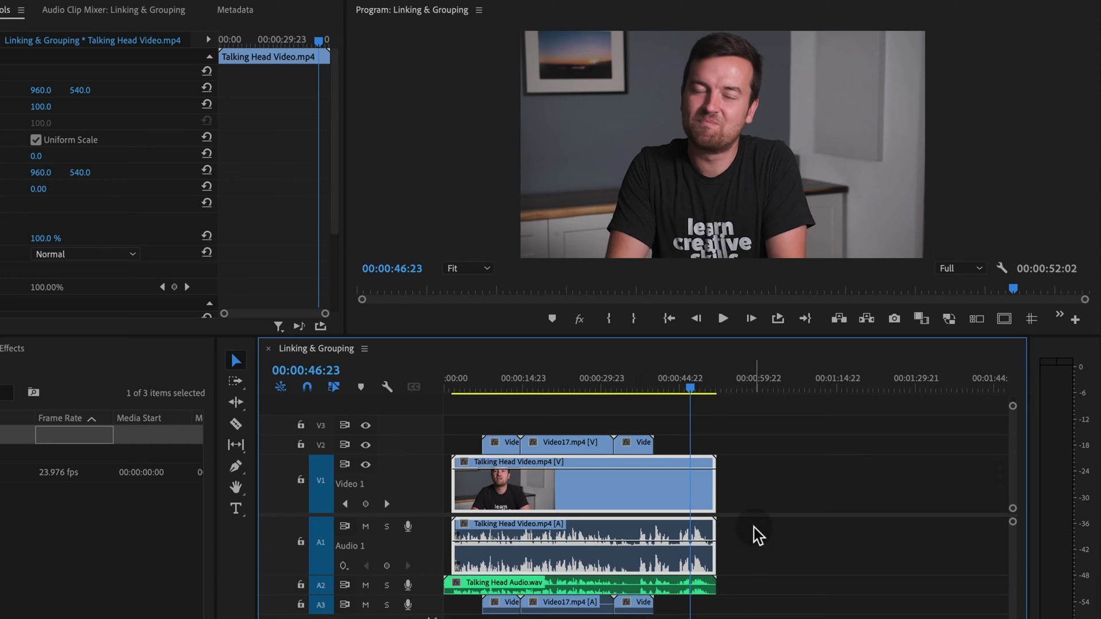
pyautogui.click(777, 553)
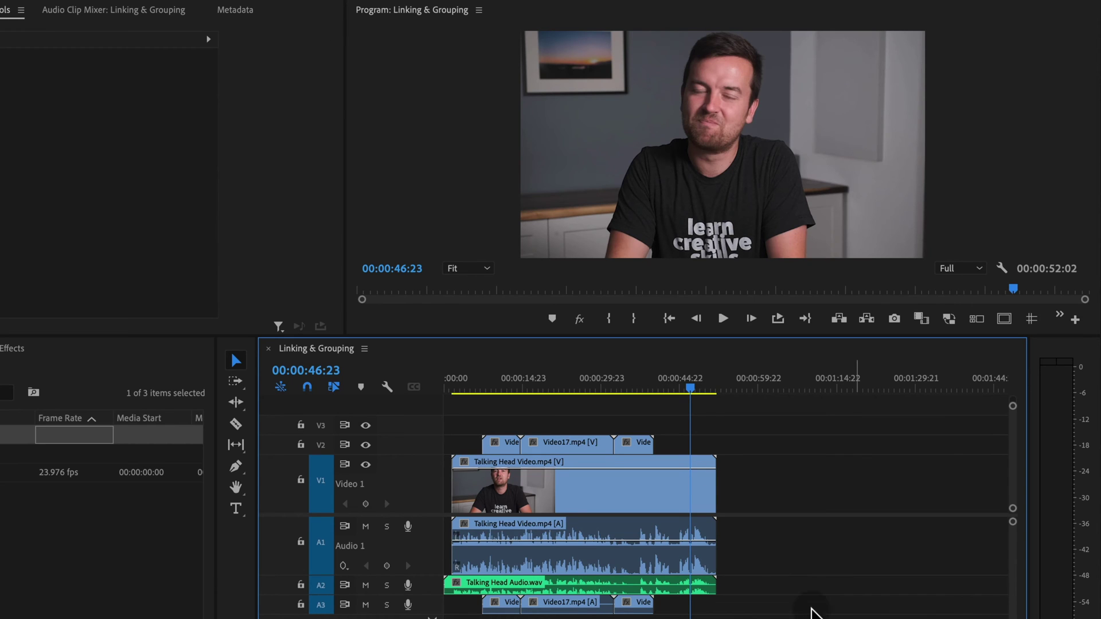
pyautogui.click(512, 588)
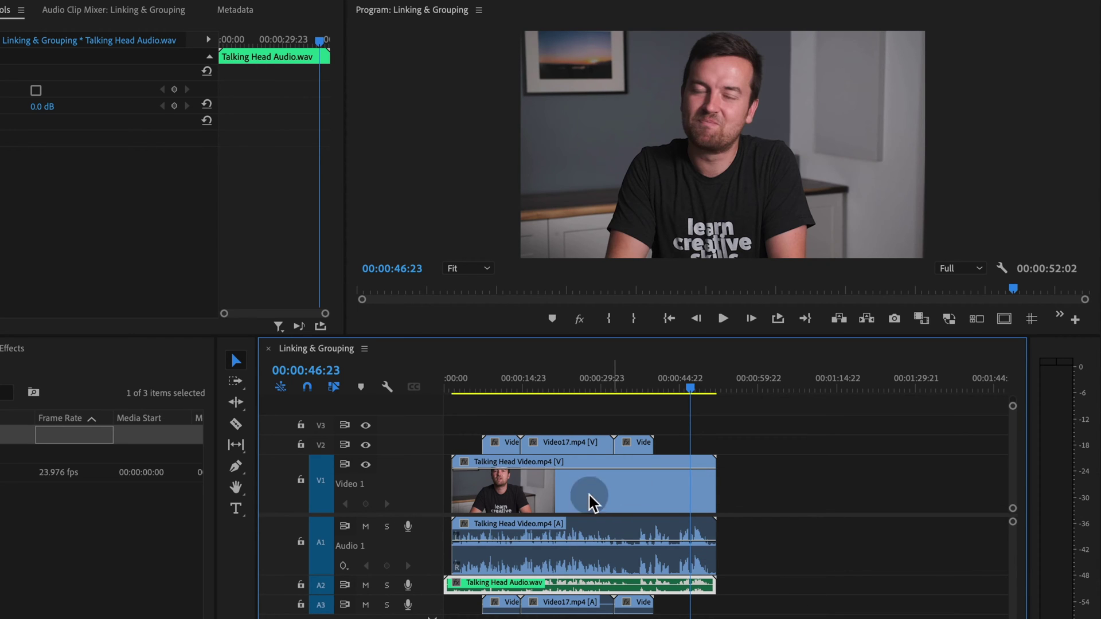
# Move the talking-head video and camera audio later, then trim its end and start.
pyautogui.keyDown('shift'); pyautogui.click(551, 505); pyautogui.keyUp('shift')
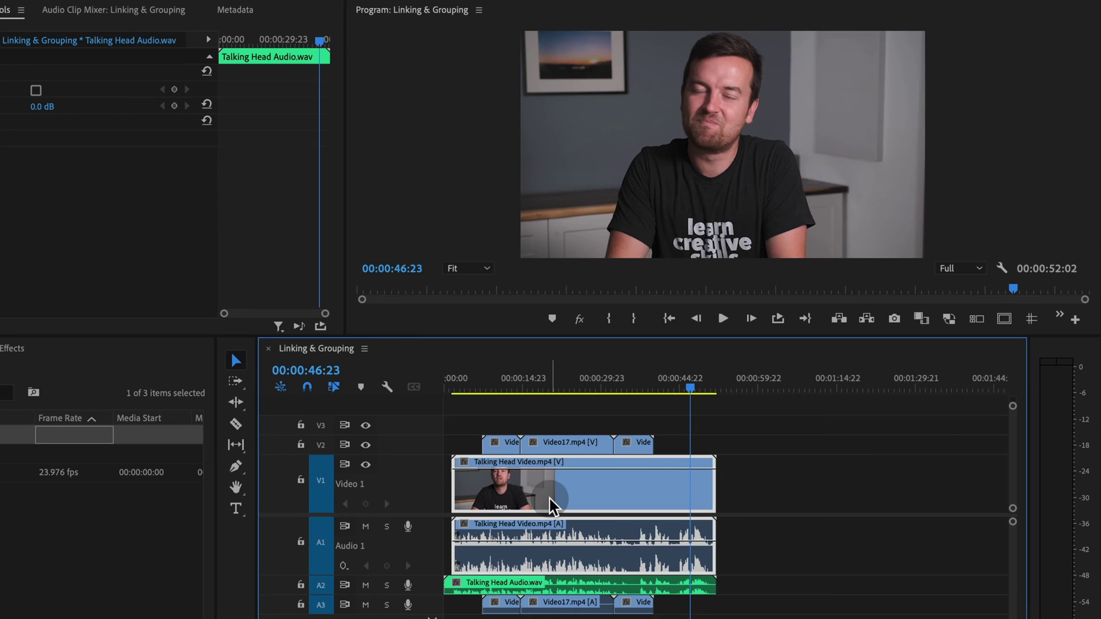
pyautogui.moveTo(550, 504); pyautogui.dragTo(552, 531)
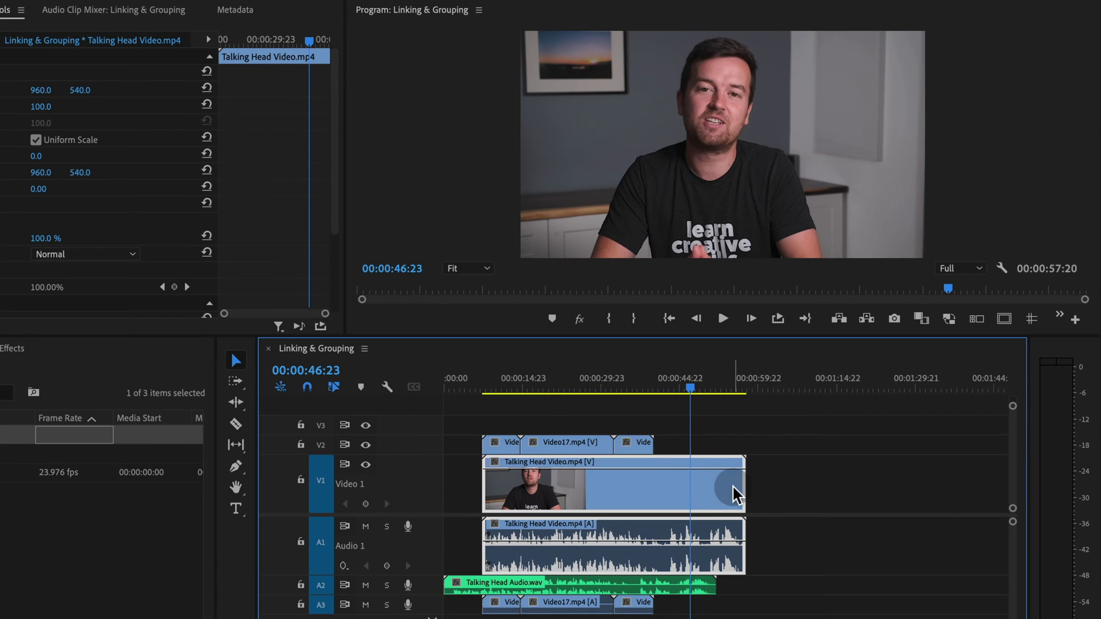
pyautogui.moveTo(743, 488); pyautogui.dragTo(715, 488)
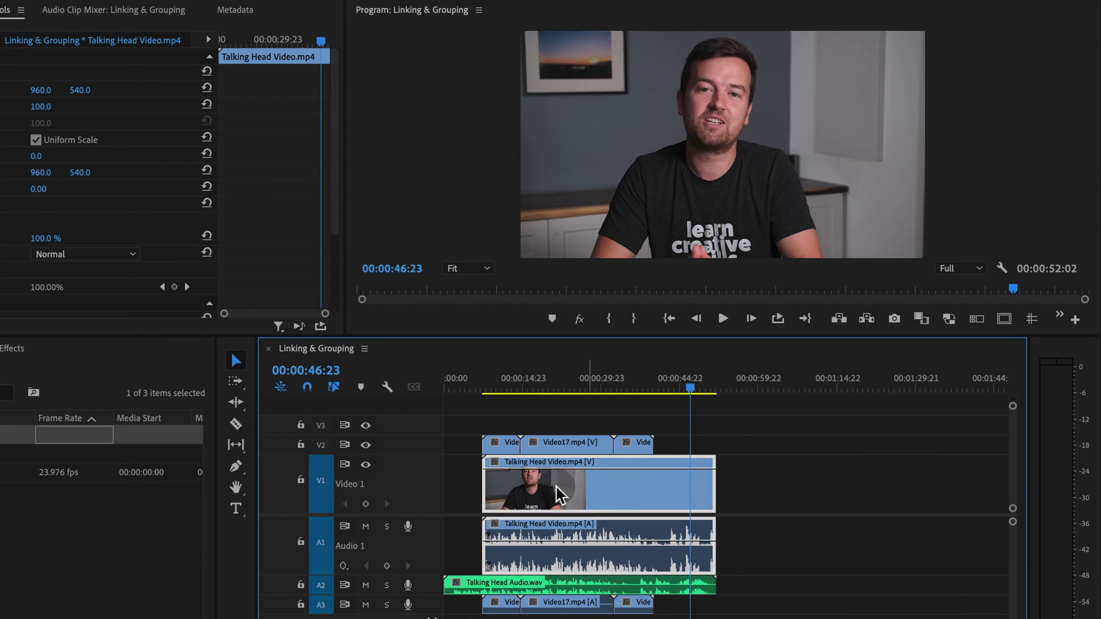
pyautogui.moveTo(483, 488); pyautogui.dragTo(521, 488)
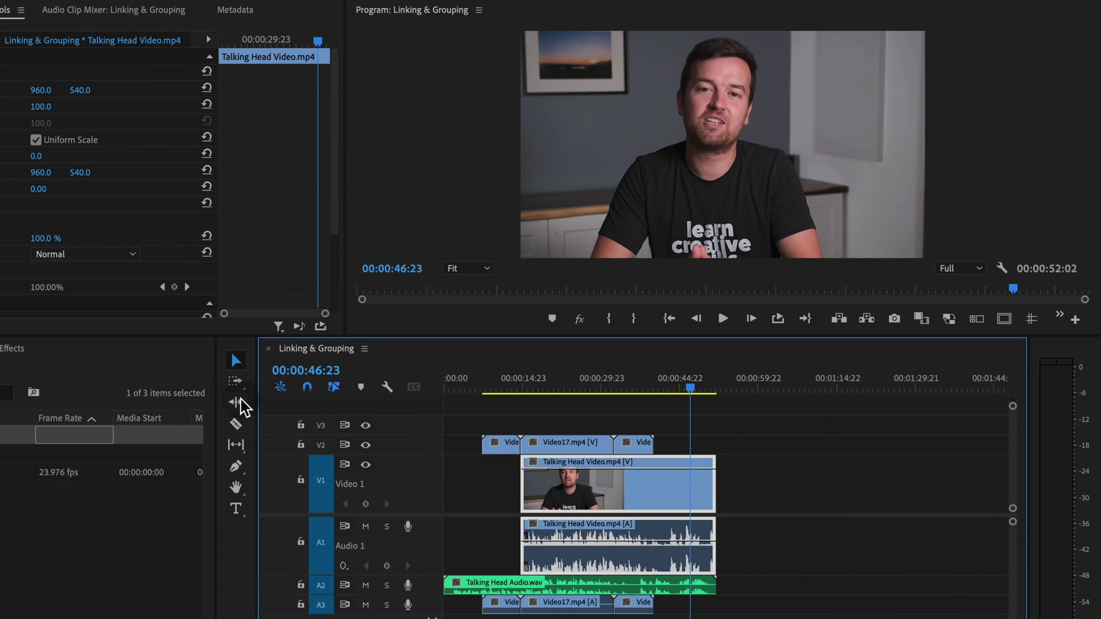
pyautogui.click(236, 444)
pyautogui.moveTo(555, 497); pyautogui.dragTo(608, 497)
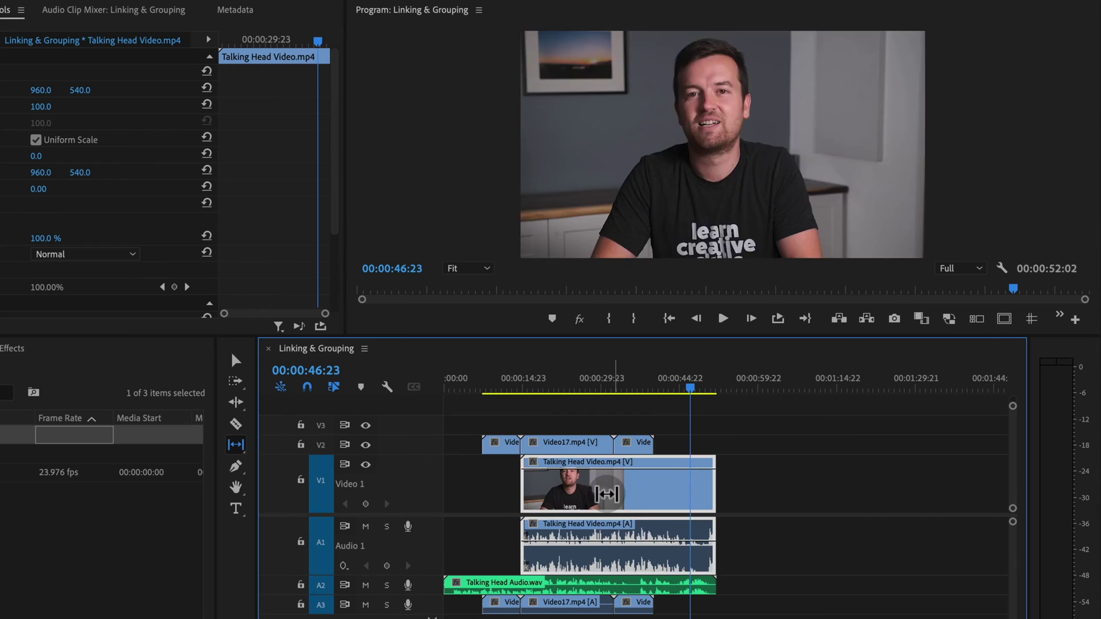
pyautogui.press('super+z')
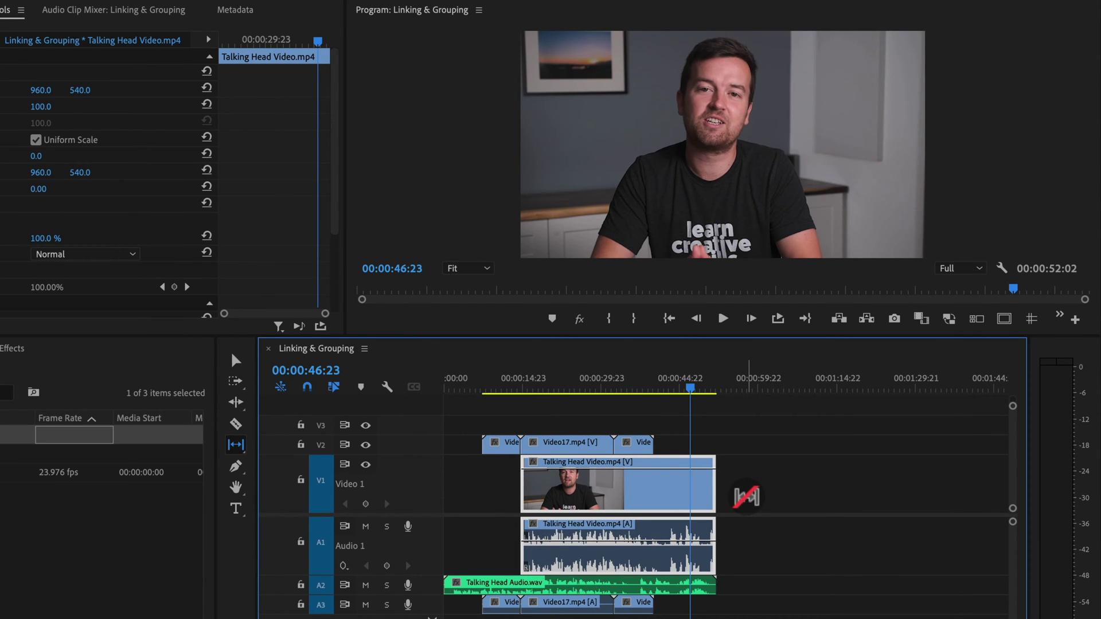
pyautogui.press('v')
pyautogui.click(835, 477)
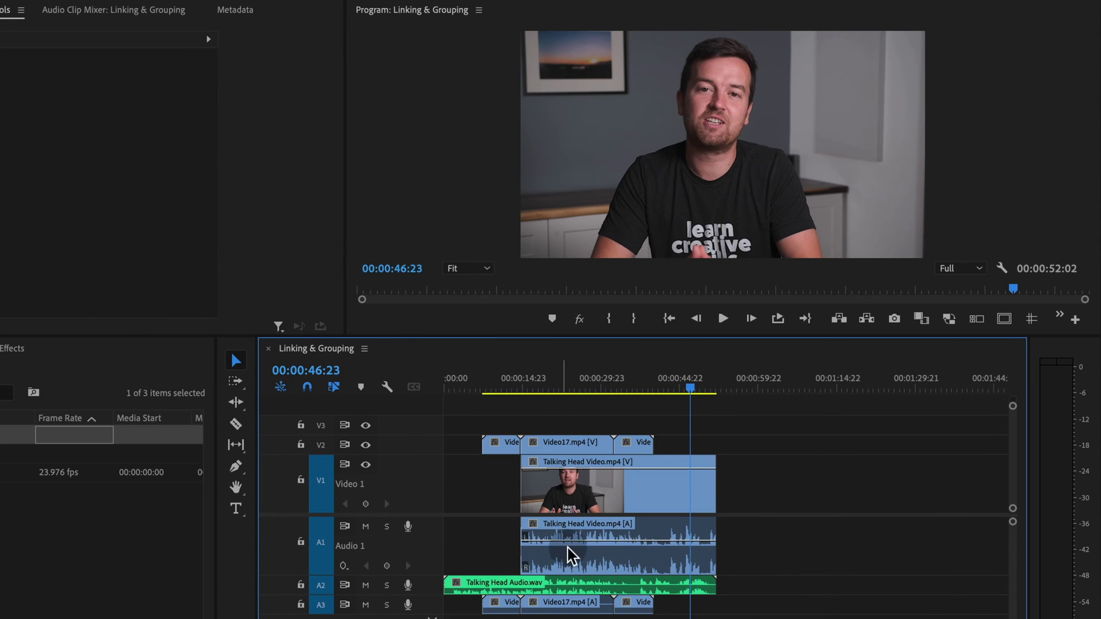
# Synchronize Talking Head Audio.wav to the camera audio by Audio, then select all three clips.
pyautogui.moveTo(764, 578); pyautogui.dragTo(654, 512)
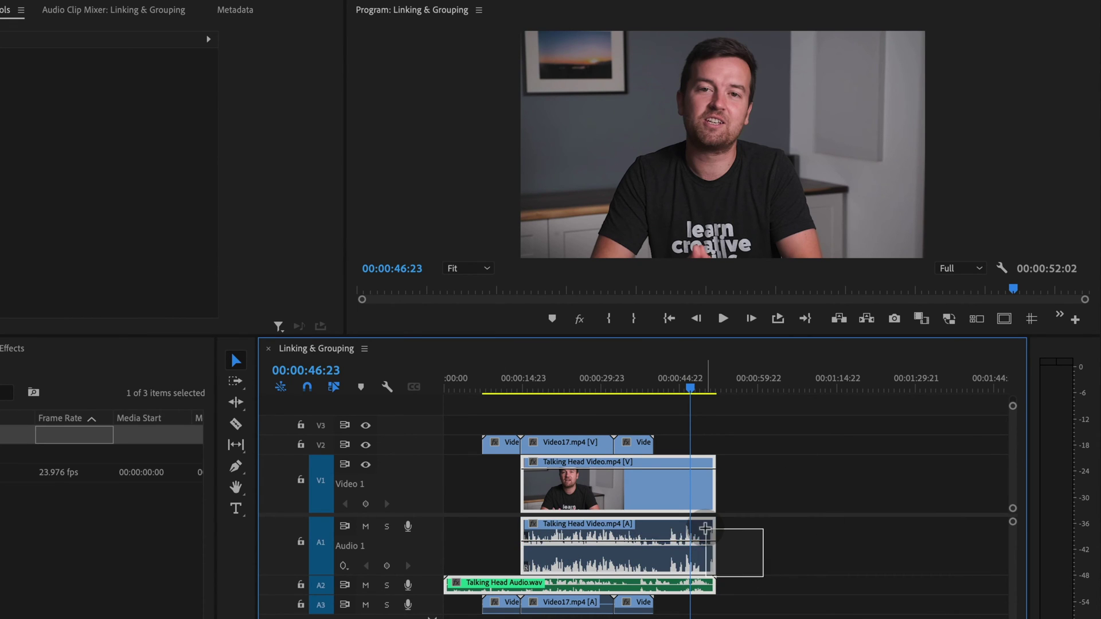
pyautogui.rightClick(663, 536)
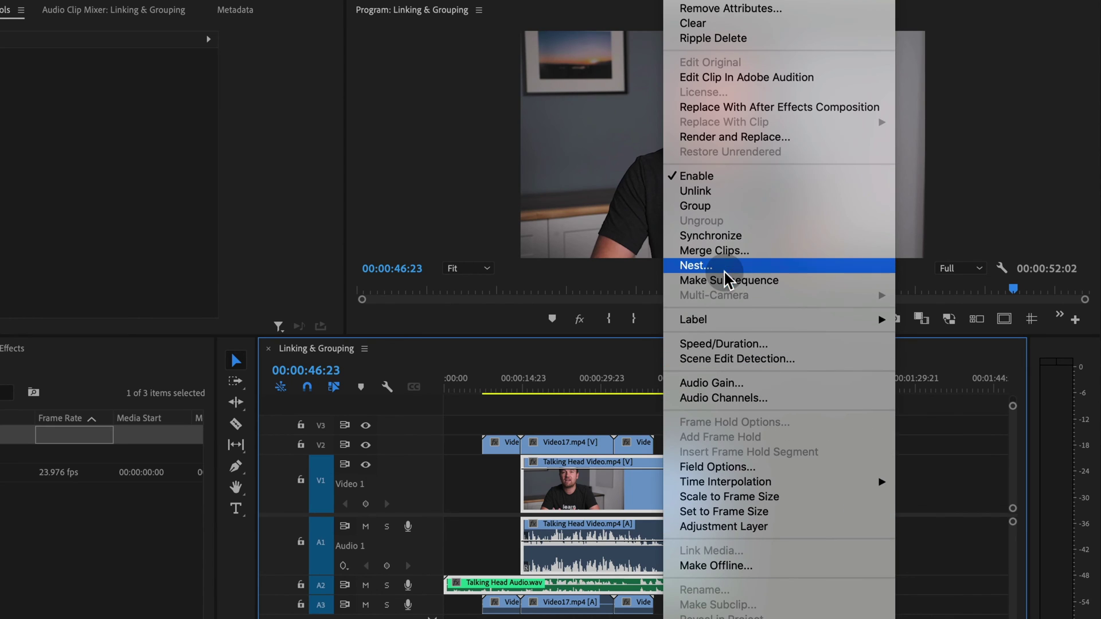
pyautogui.click(727, 236)
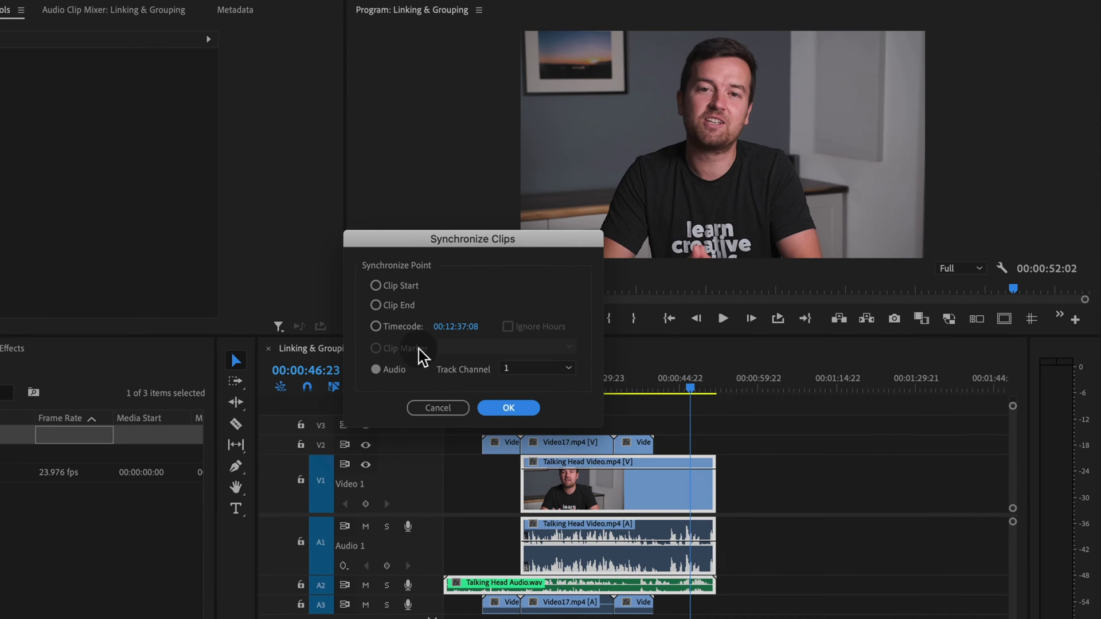
pyautogui.click(508, 407)
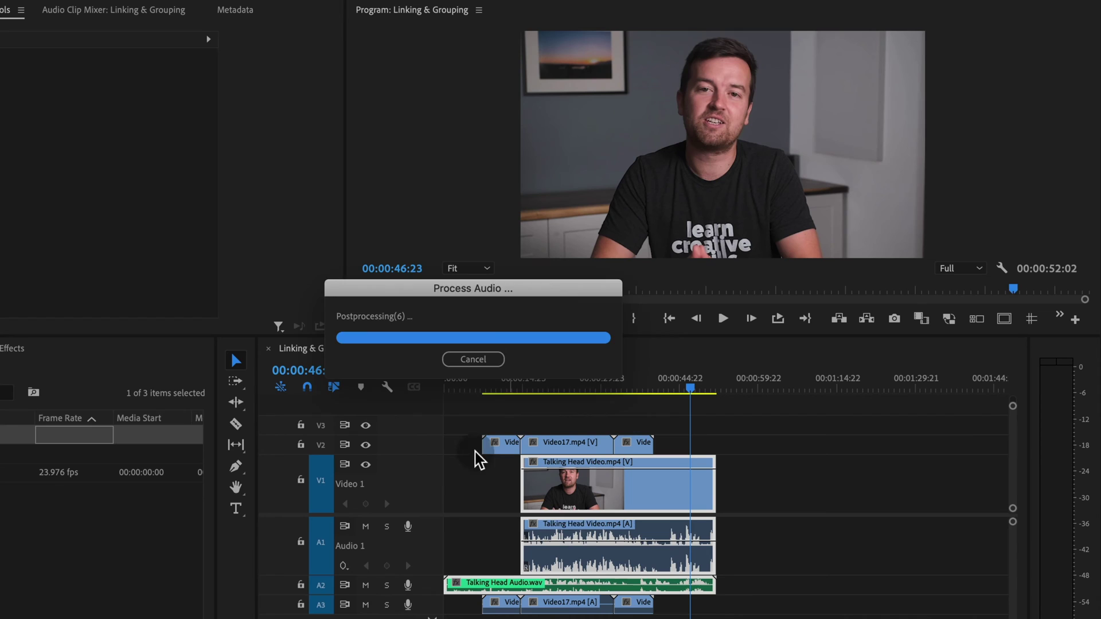
pyautogui.click(801, 585)
pyautogui.moveTo(794, 597); pyautogui.dragTo(600, 499)
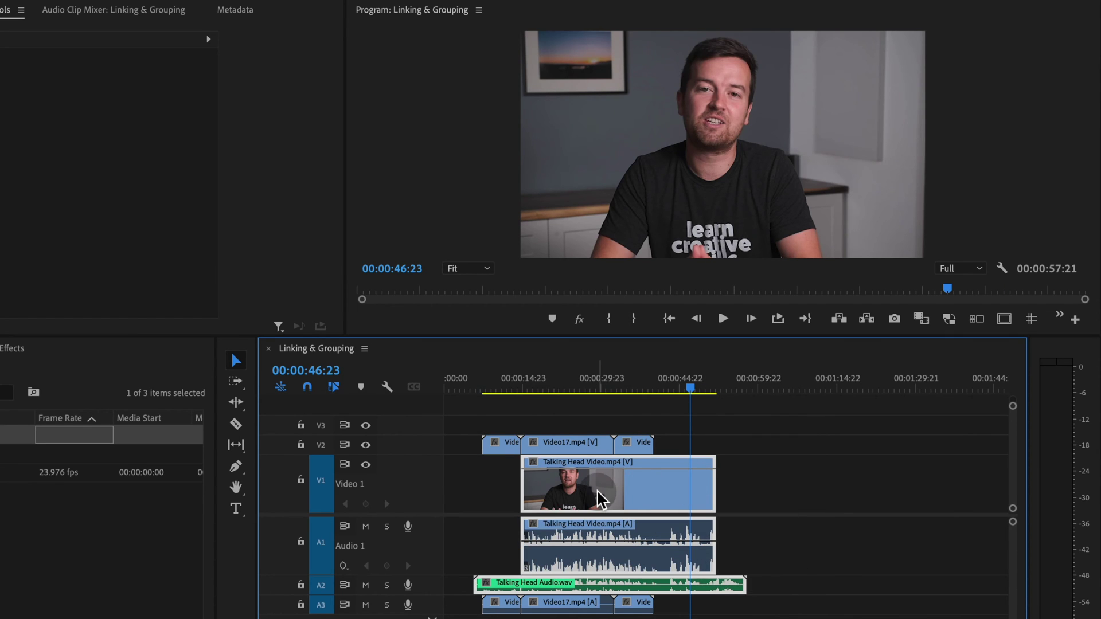
# Unlink the talking-head video from its camera audio.
pyautogui.rightClick(599, 499)
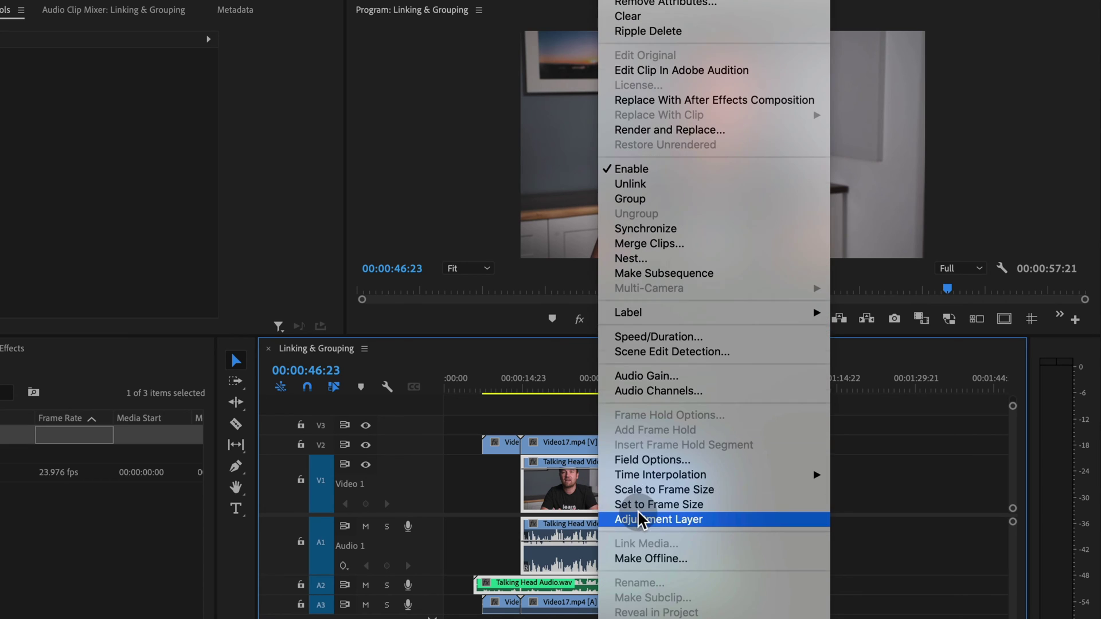
pyautogui.moveTo(731, 314)
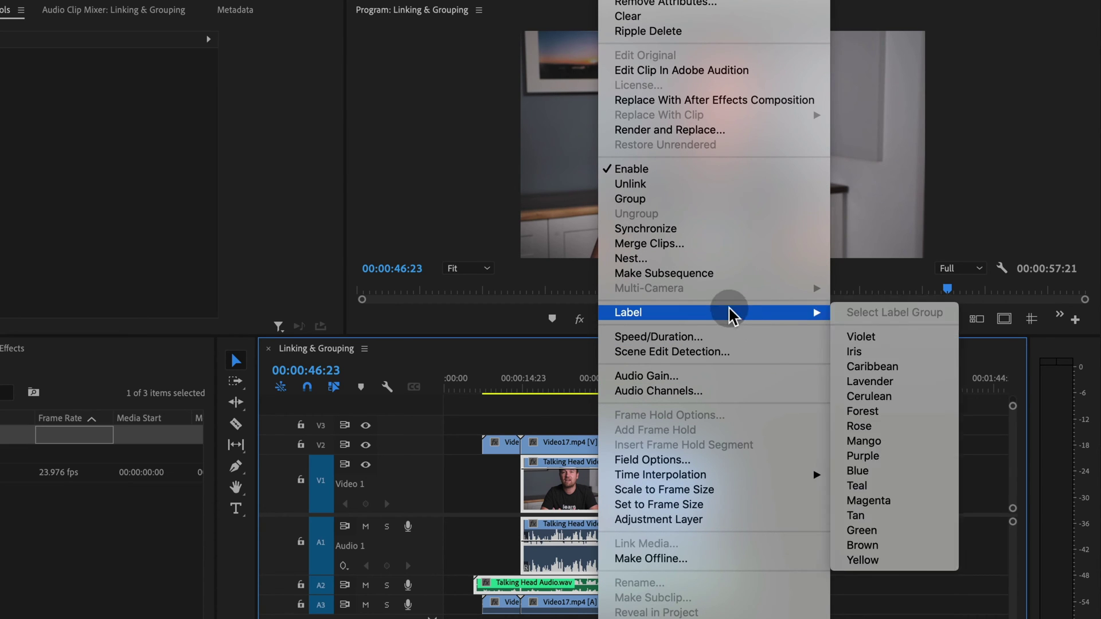
pyautogui.click(703, 185)
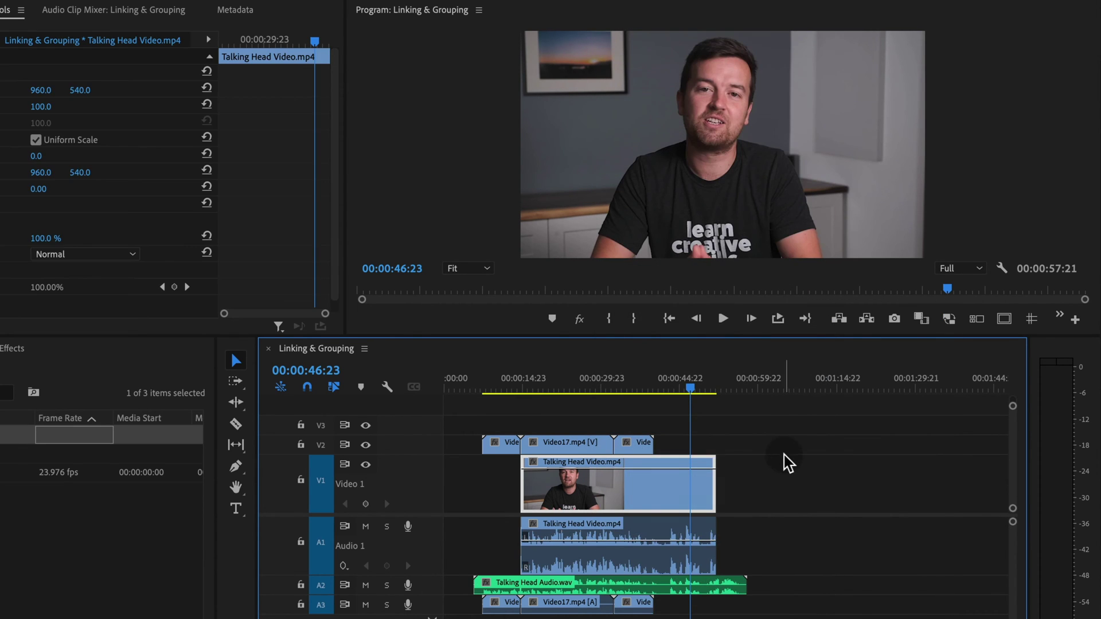
pyautogui.click(791, 523)
# Link the video, camera audio and Talking Head Audio.wav, then confirm they select as one.
pyautogui.moveTo(770, 547); pyautogui.dragTo(671, 479)
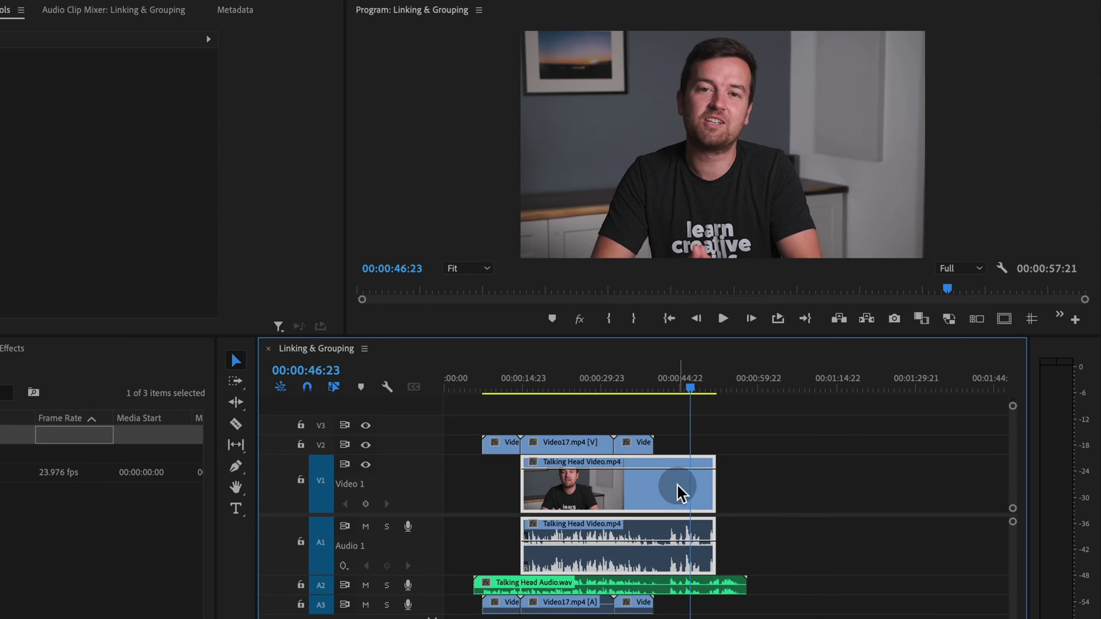
pyautogui.moveTo(805, 584); pyautogui.dragTo(676, 491)
pyautogui.rightClick(677, 492)
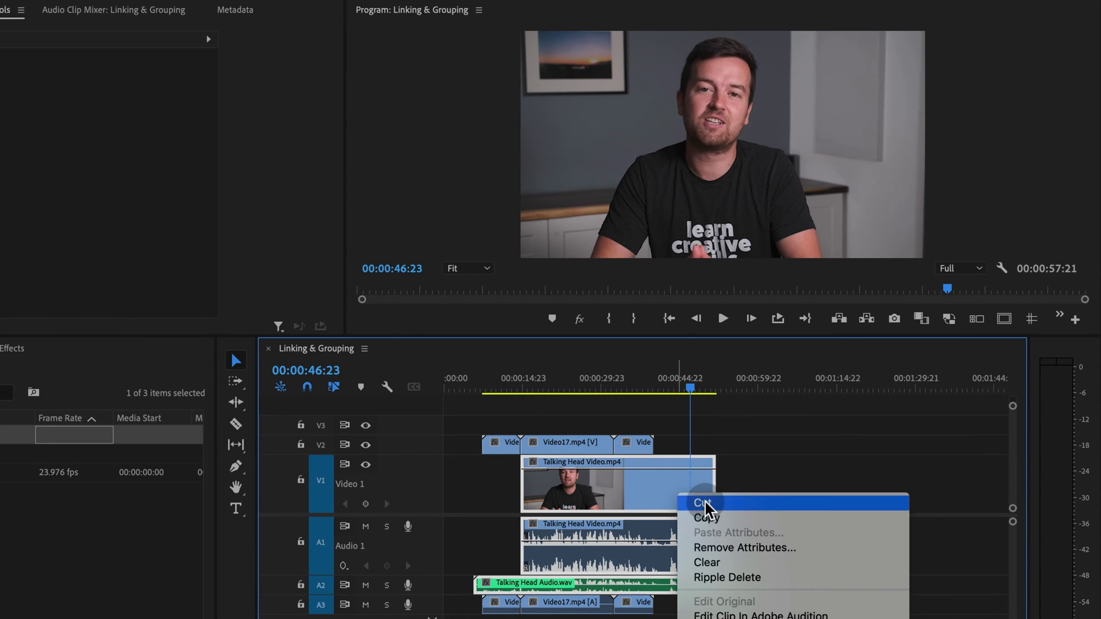
pyautogui.click(726, 316)
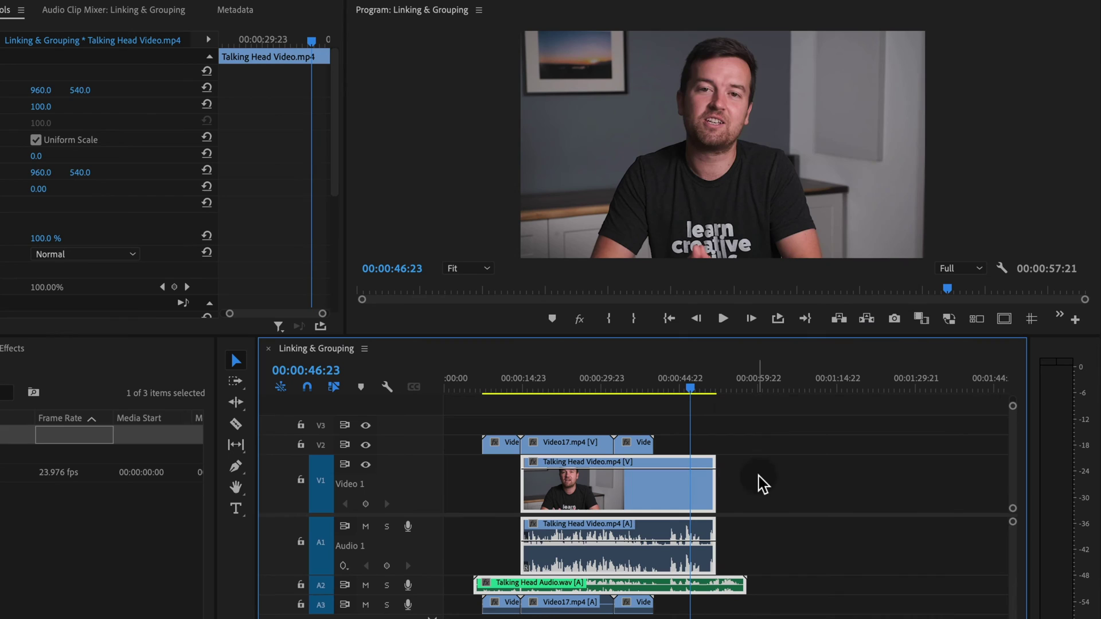
pyautogui.click(772, 485)
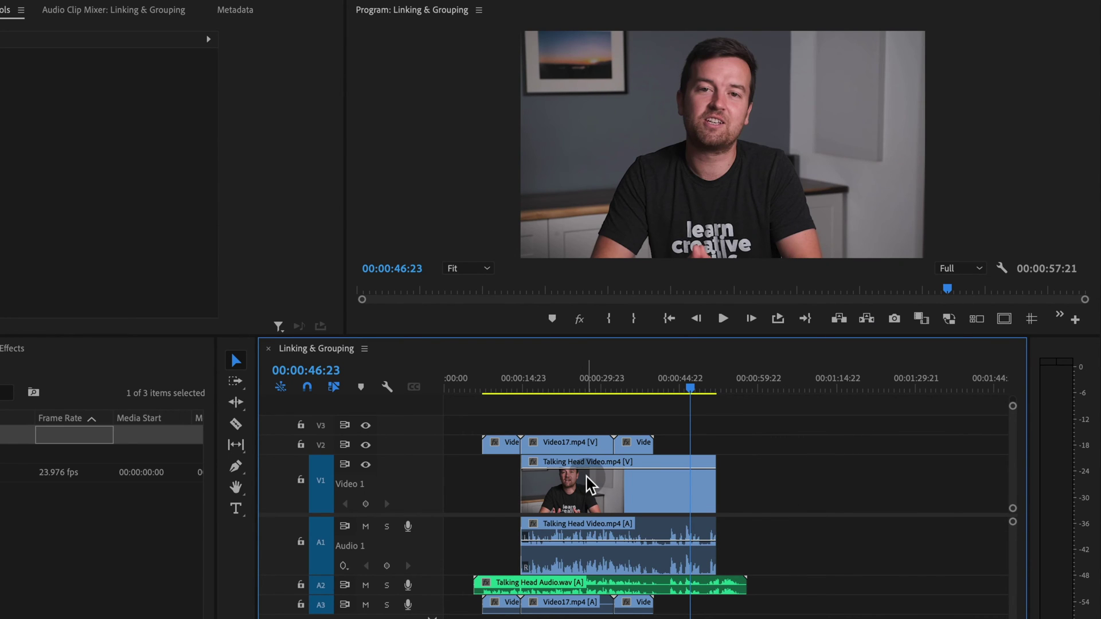
pyautogui.click(673, 491)
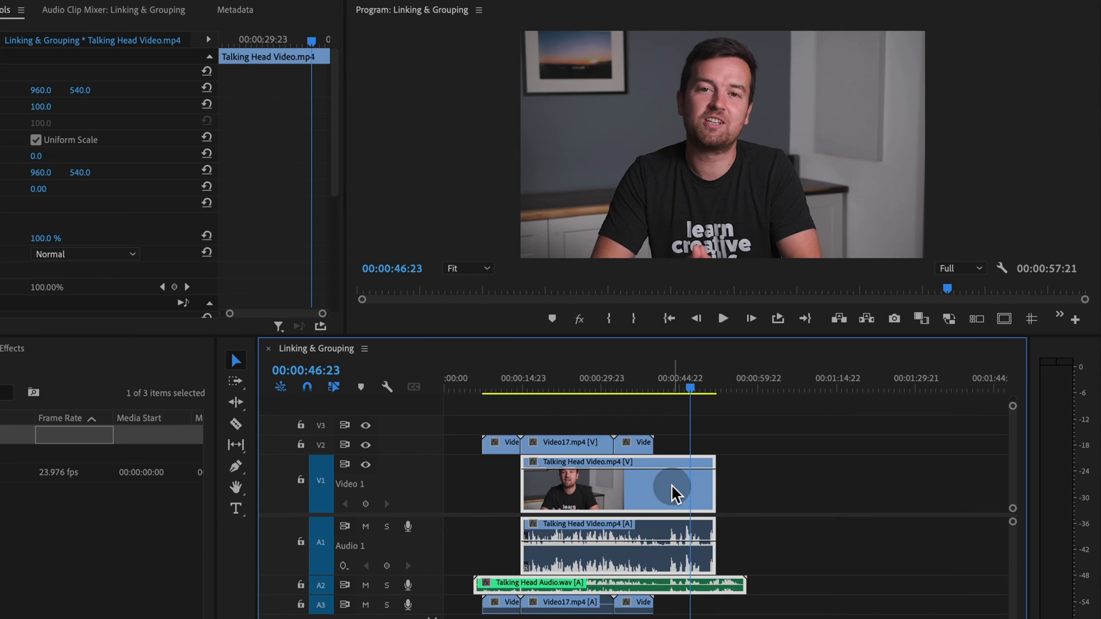
# Check the linked clips select together, testing a move and an end trim.
pyautogui.click(888, 497)
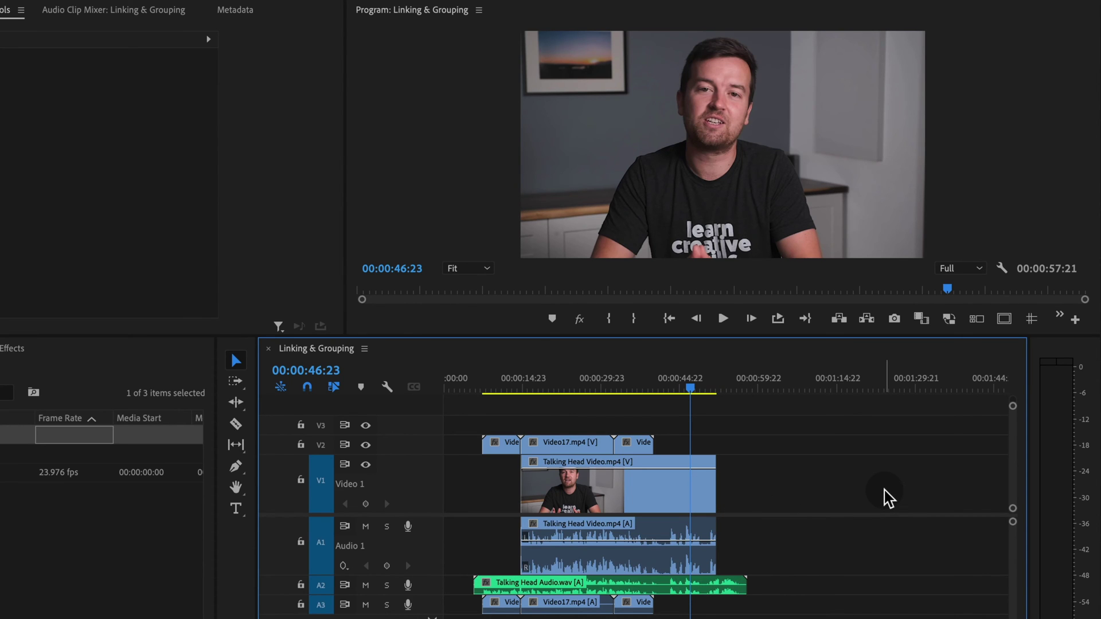
pyautogui.click(676, 508)
pyautogui.click(745, 491)
pyautogui.click(673, 499)
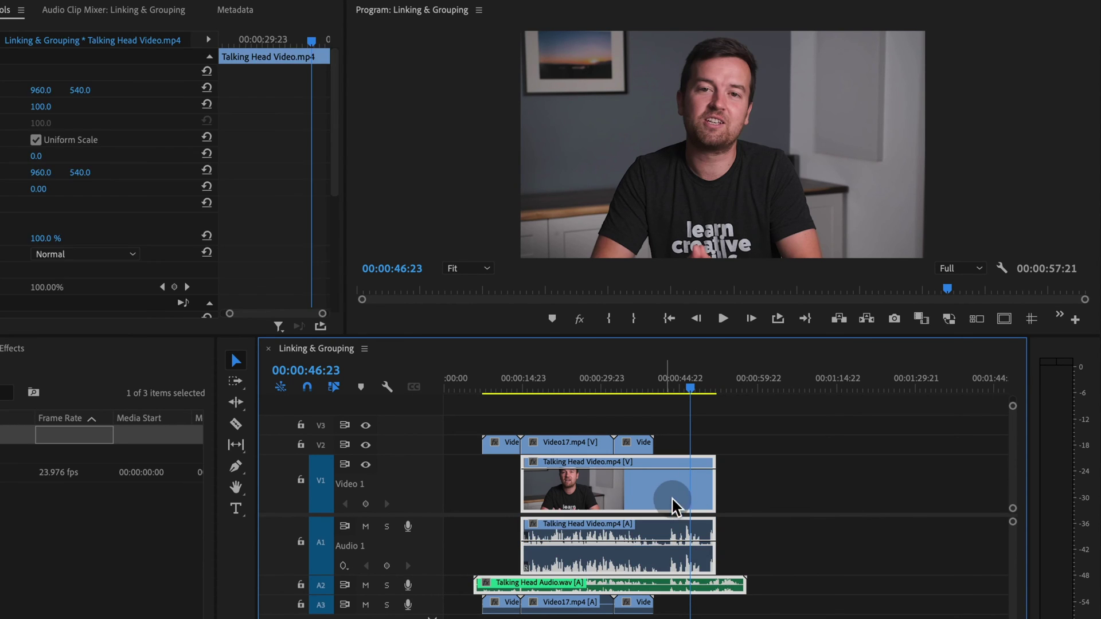
pyautogui.click(841, 484)
pyautogui.click(678, 542)
pyautogui.click(751, 584)
pyautogui.click(733, 589)
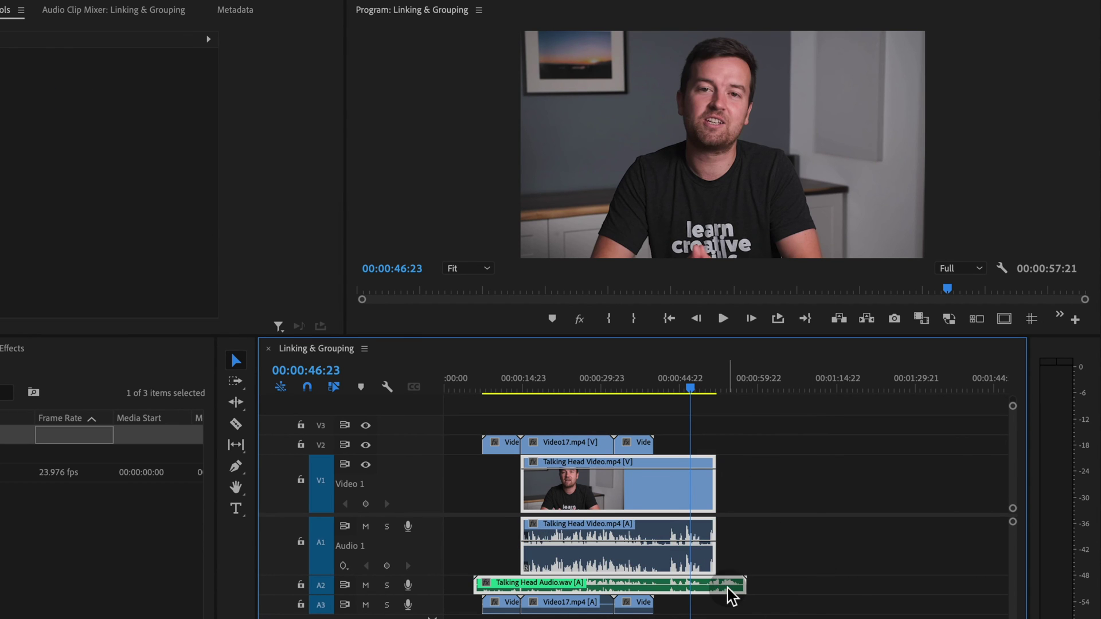
pyautogui.moveTo(639, 494)
pyautogui.mouseDown()
pyautogui.moveTo(720, 499)
pyautogui.moveTo(629, 511)
pyautogui.mouseUp()
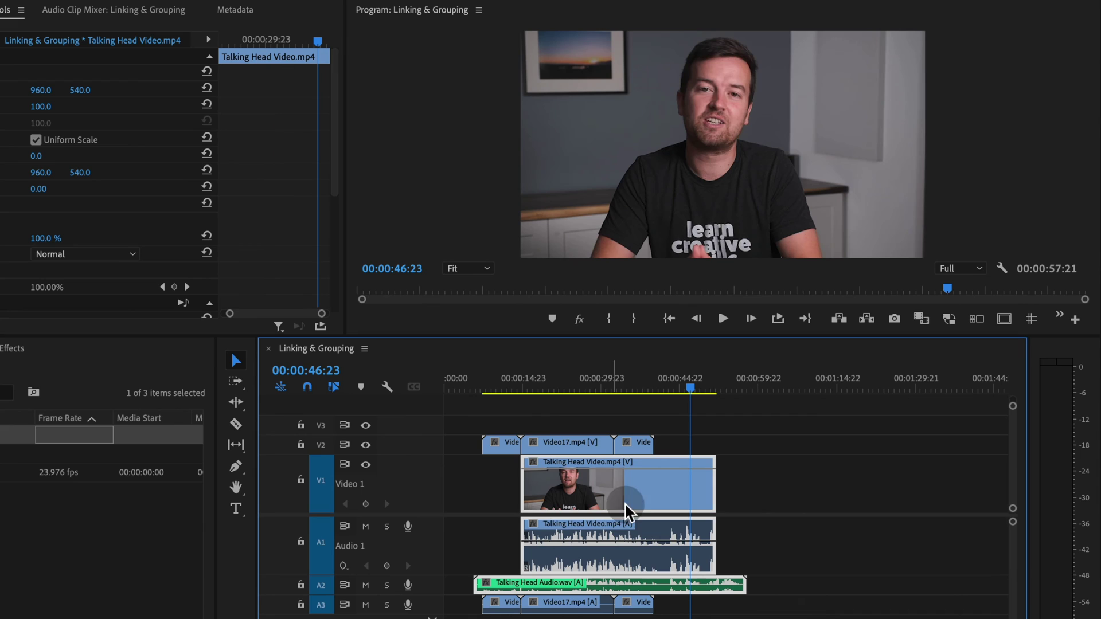
pyautogui.moveTo(730, 499); pyautogui.dragTo(871, 503)
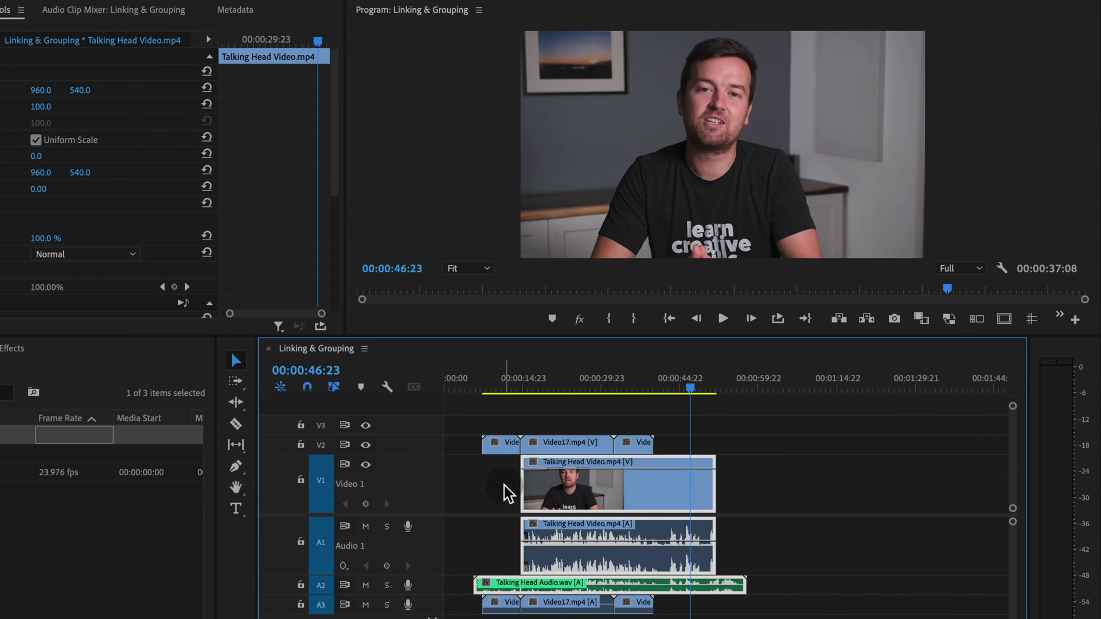
# Trim the start of all three linked clips, try a slip edit, and move them later.
pyautogui.moveTo(520, 488); pyautogui.dragTo(549, 488)
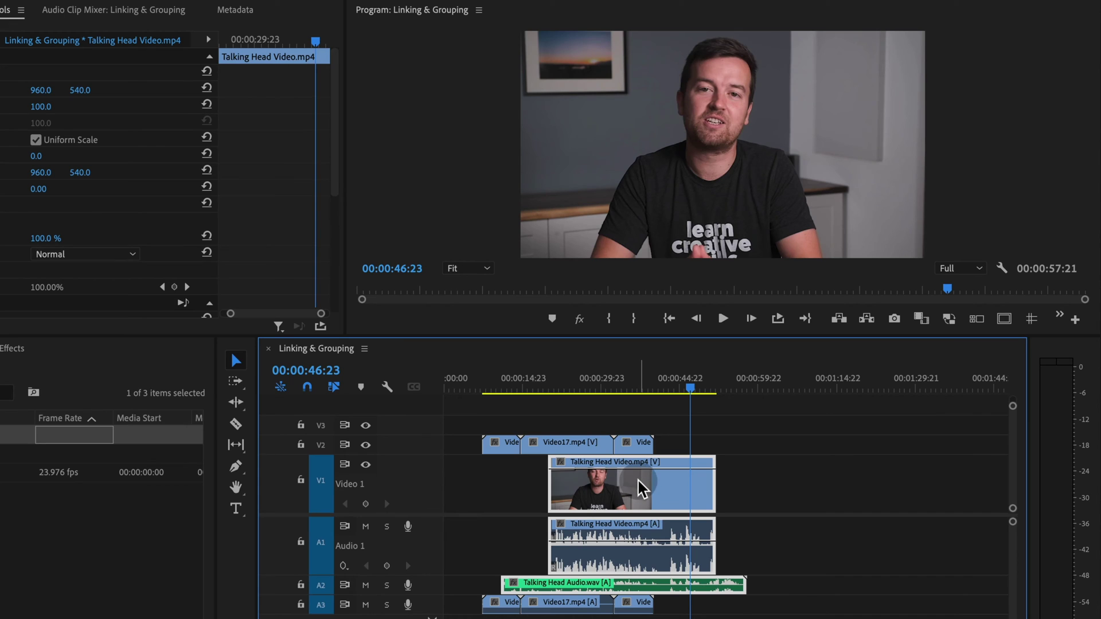
pyautogui.press('y')
pyautogui.moveTo(636, 486)
pyautogui.mouseDown()
pyautogui.moveTo(574, 490)
pyautogui.moveTo(636, 489)
pyautogui.mouseUp()
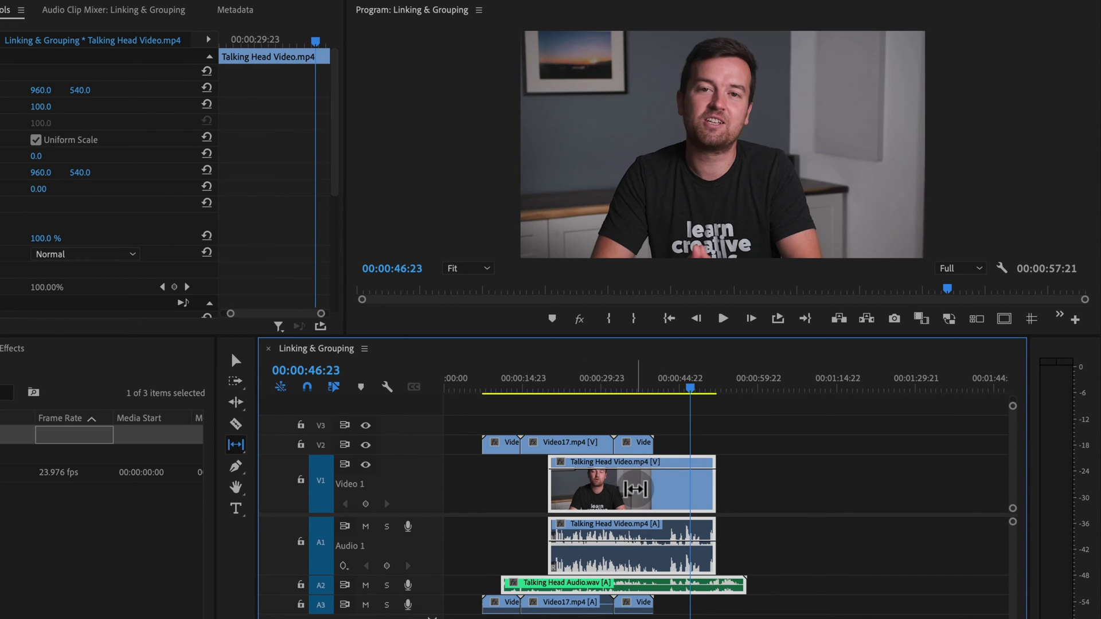
pyautogui.click(236, 360)
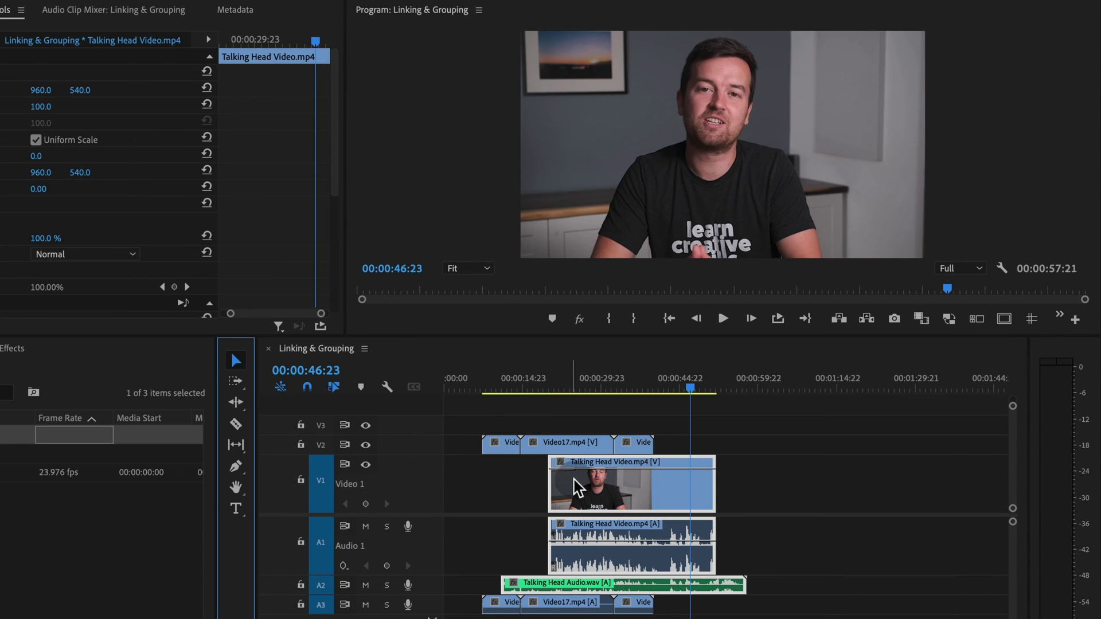
pyautogui.moveTo(579, 489); pyautogui.dragTo(761, 497)
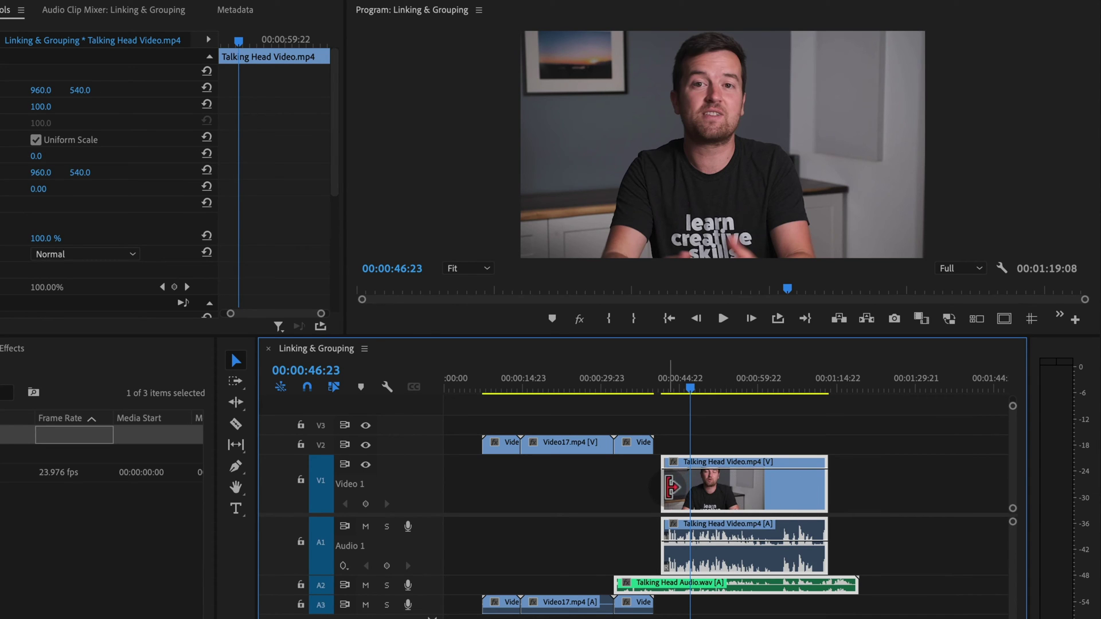
# Move the talking-head clips earlier, shift the b-roll right, and select all clips at 00:00:11:16.
pyautogui.moveTo(663, 489); pyautogui.dragTo(619, 470)
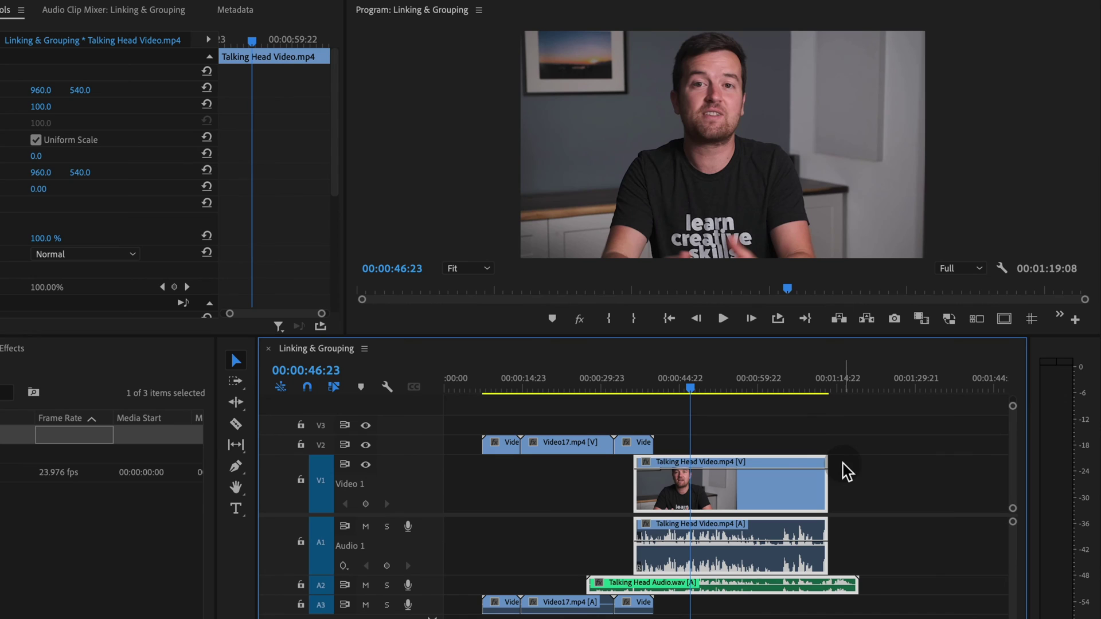
pyautogui.moveTo(740, 492); pyautogui.dragTo(587, 499)
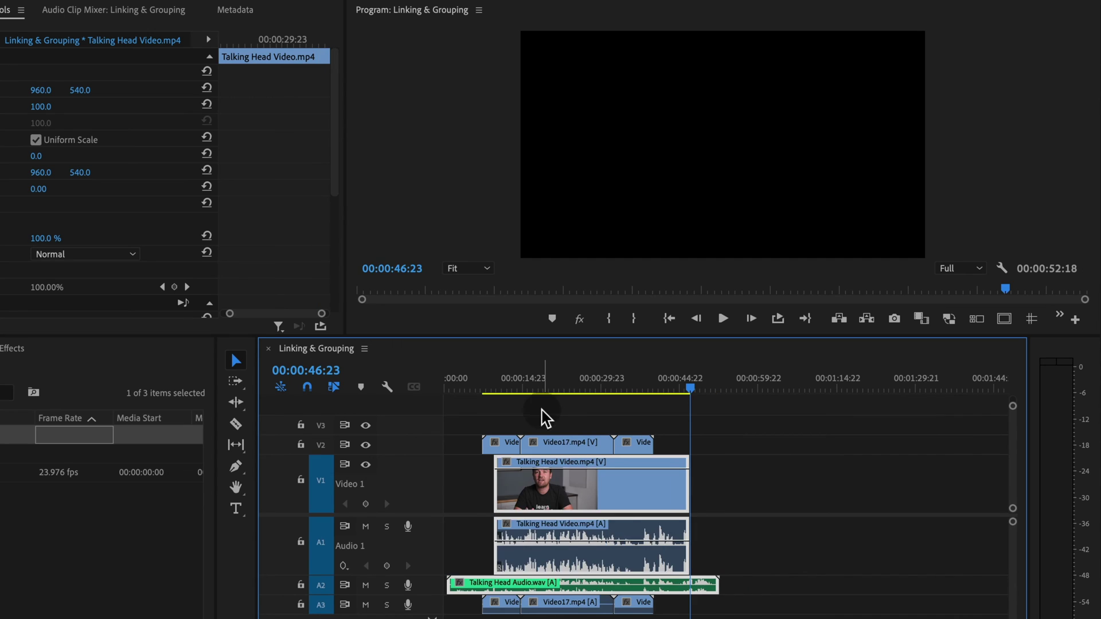
pyautogui.moveTo(488, 416); pyautogui.dragTo(643, 445)
pyautogui.click(505, 391)
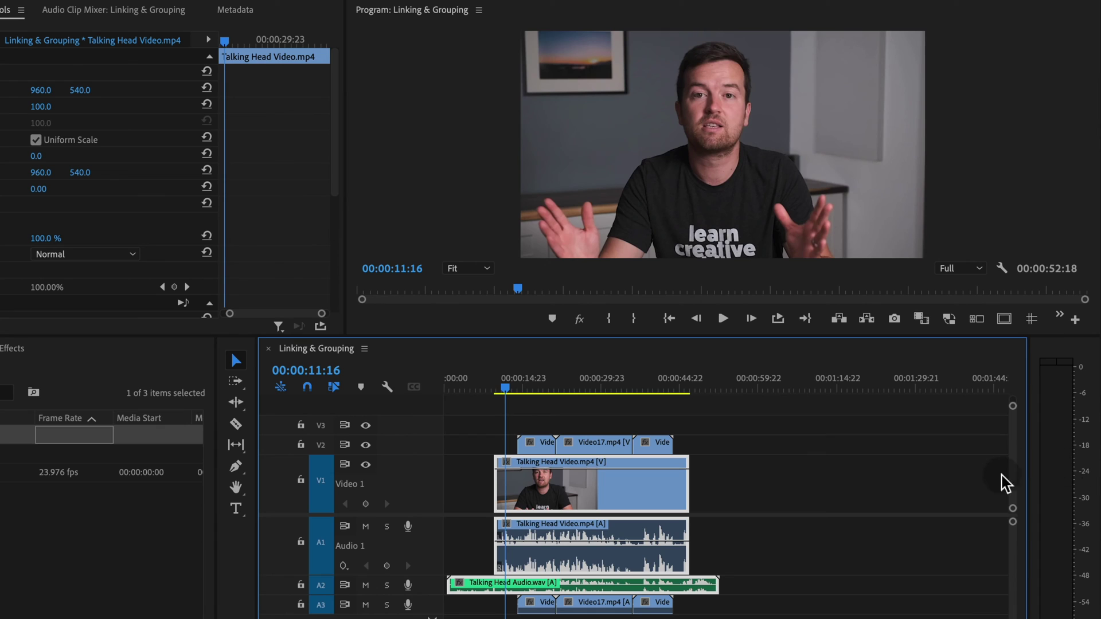
pyautogui.moveTo(810, 422); pyautogui.dragTo(492, 616)
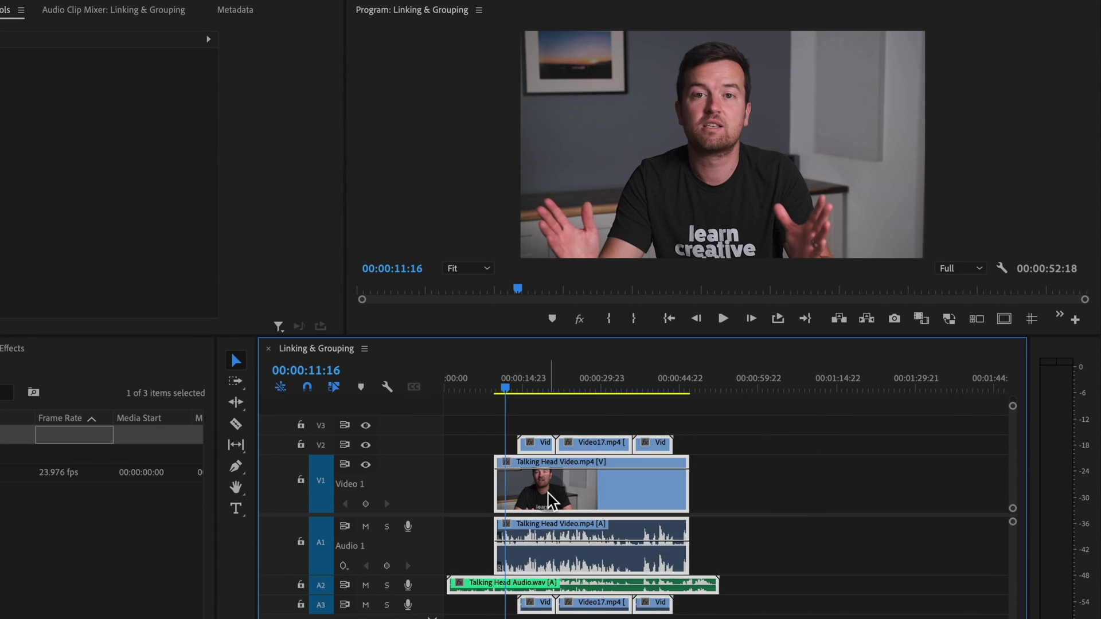
# Group the talking-head, both audio and Video17.mp4 clips, then test-drag the group and return it.
pyautogui.rightClick(551, 499)
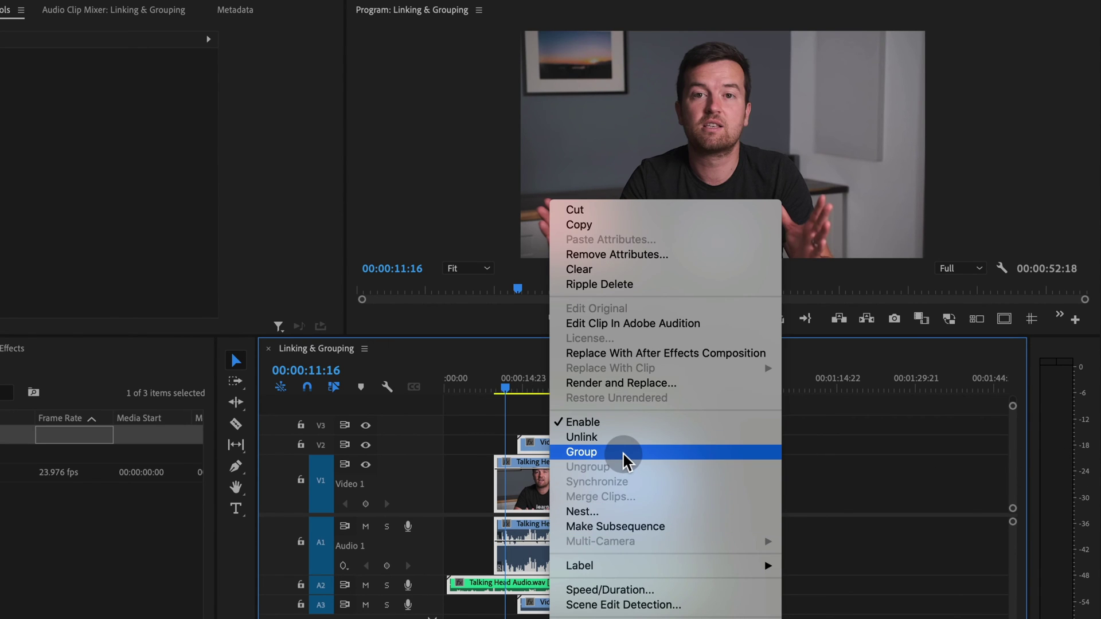
pyautogui.click(623, 453)
pyautogui.moveTo(607, 449); pyautogui.dragTo(729, 464)
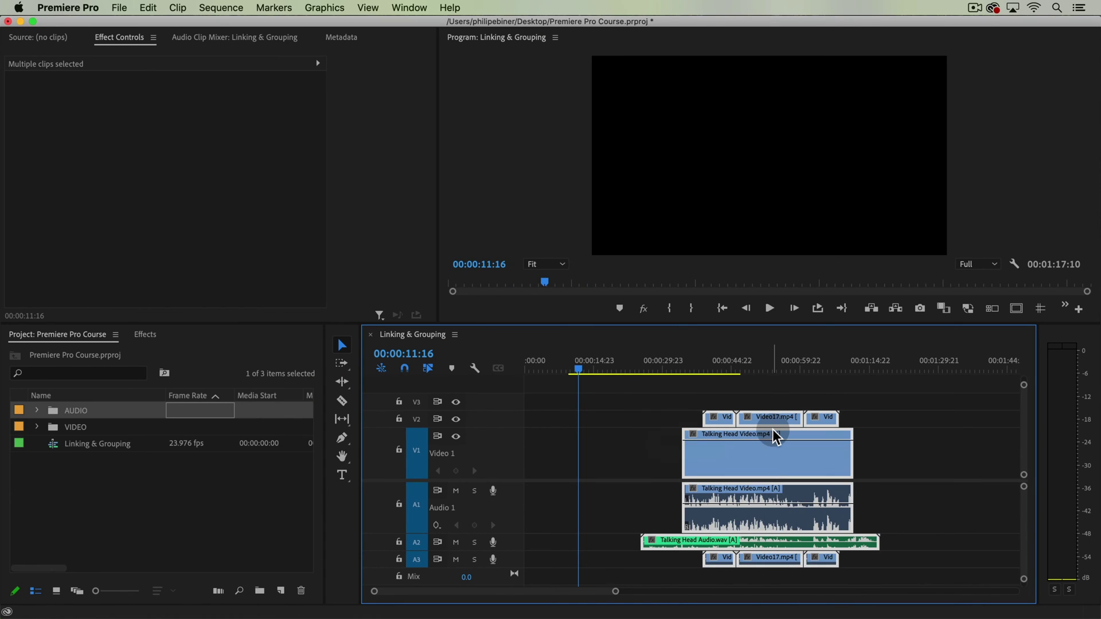
pyautogui.moveTo(777, 436); pyautogui.dragTo(640, 516)
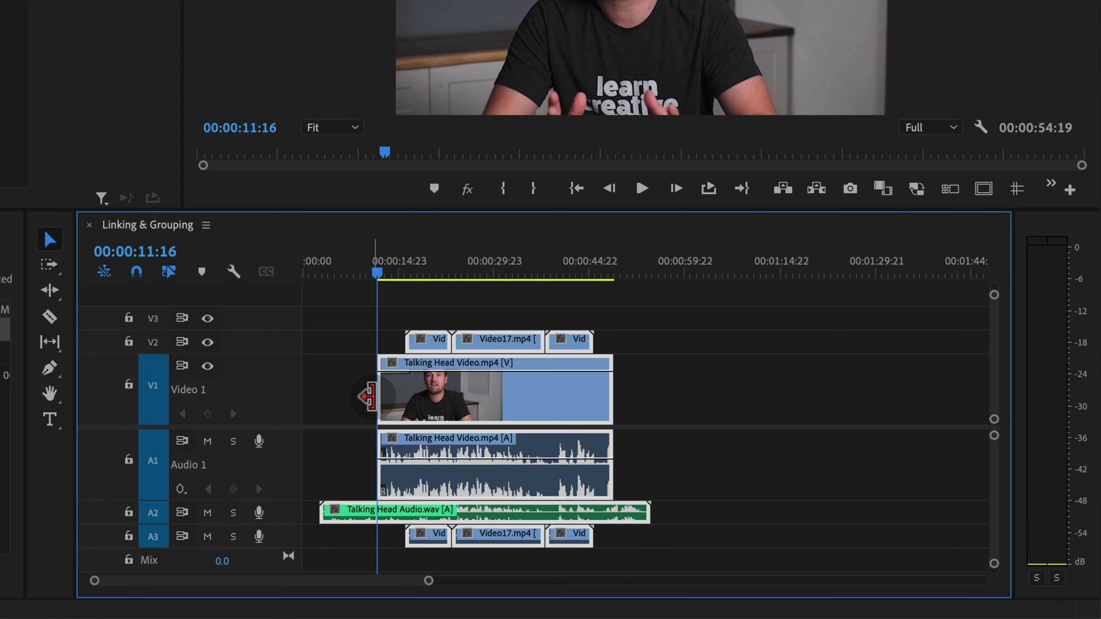
pyautogui.moveTo(372, 396); pyautogui.dragTo(410, 397)
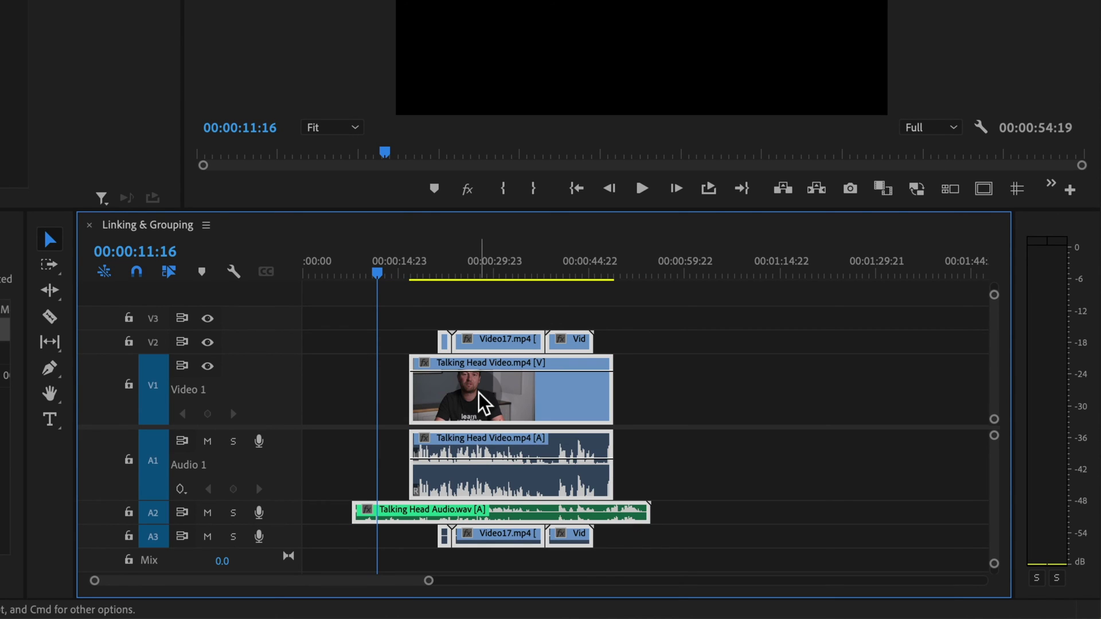
pyautogui.press('super+z')
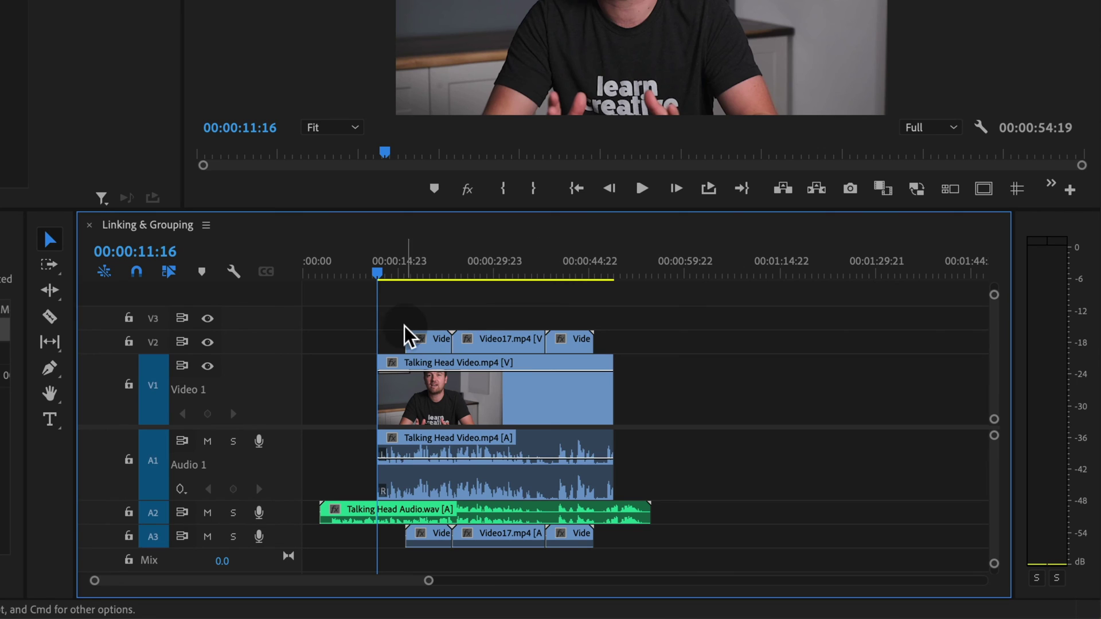
pyautogui.moveTo(400, 339); pyautogui.dragTo(416, 338)
pyautogui.press('super+z')
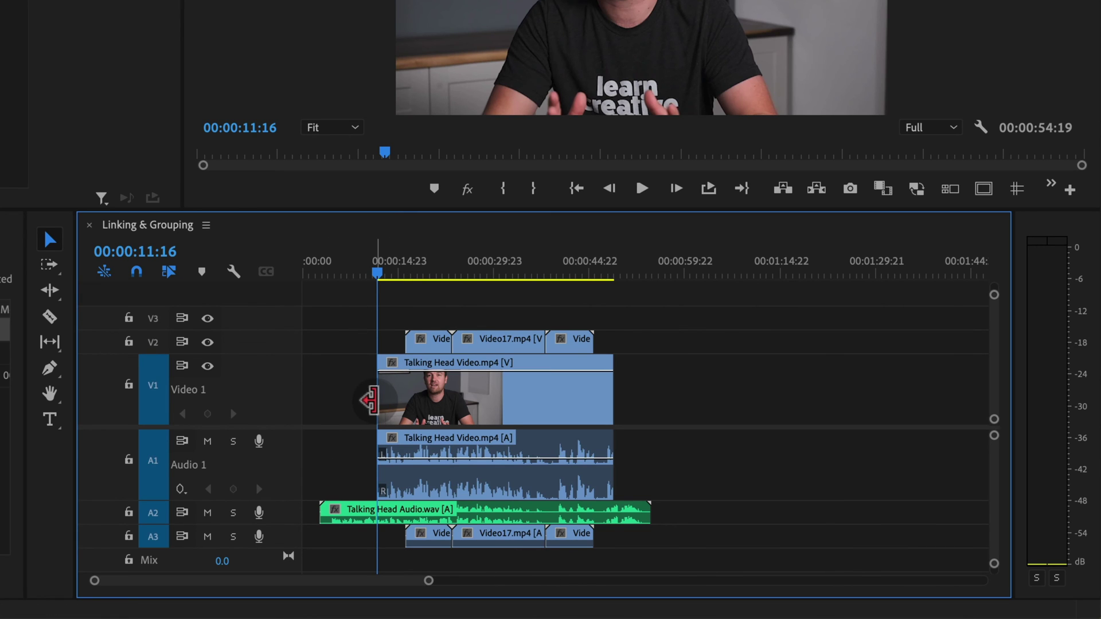
pyautogui.moveTo(371, 400); pyautogui.dragTo(403, 400)
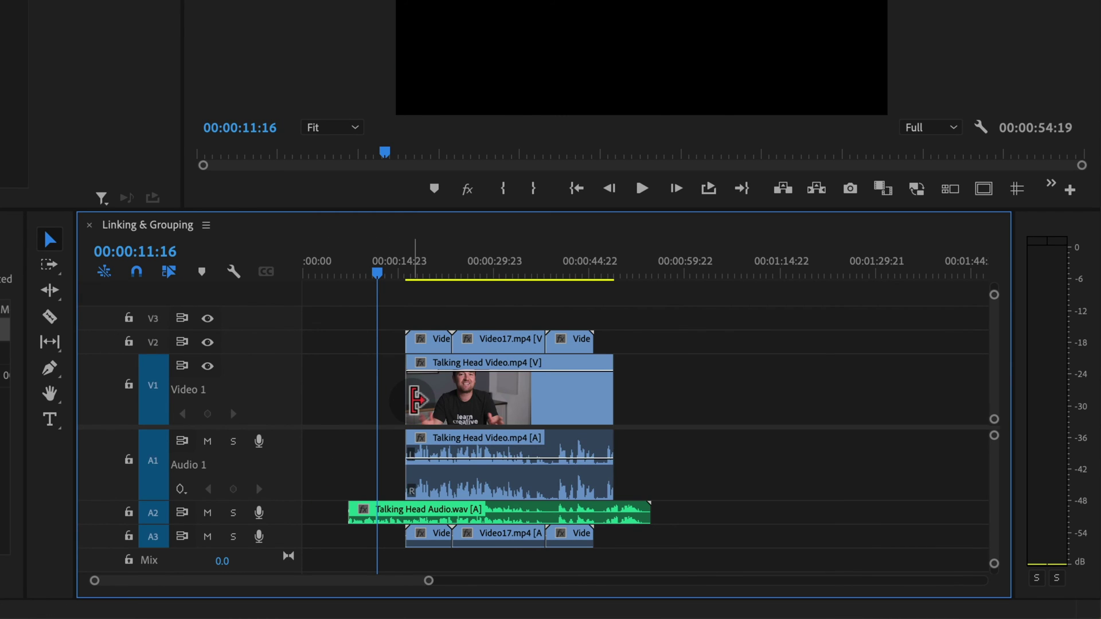
pyautogui.press('super+z')
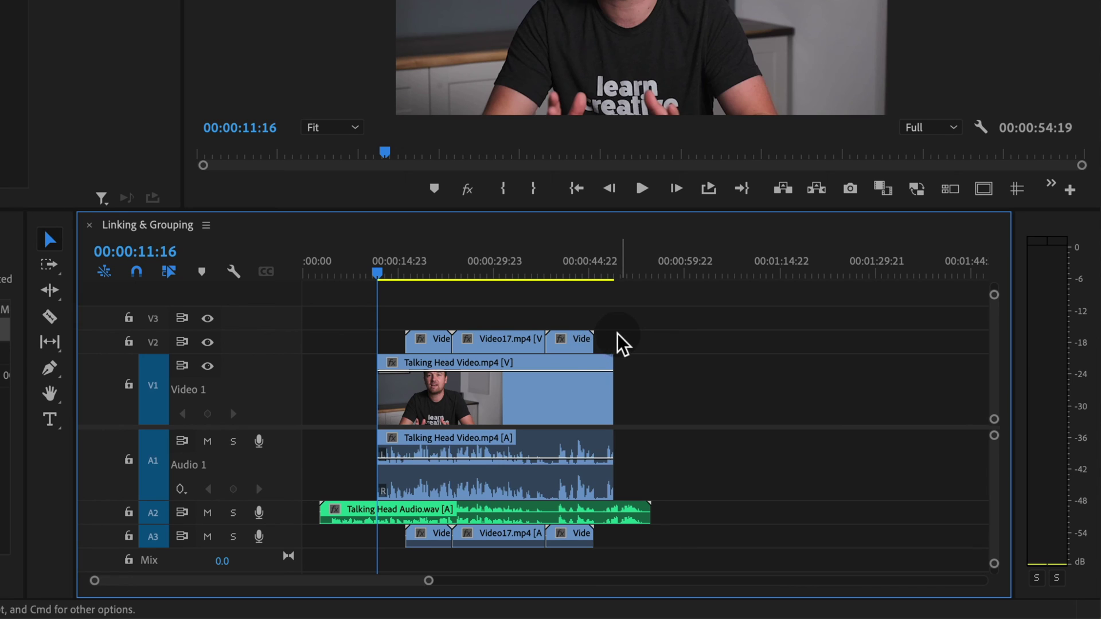
pyautogui.moveTo(603, 335); pyautogui.dragTo(560, 335)
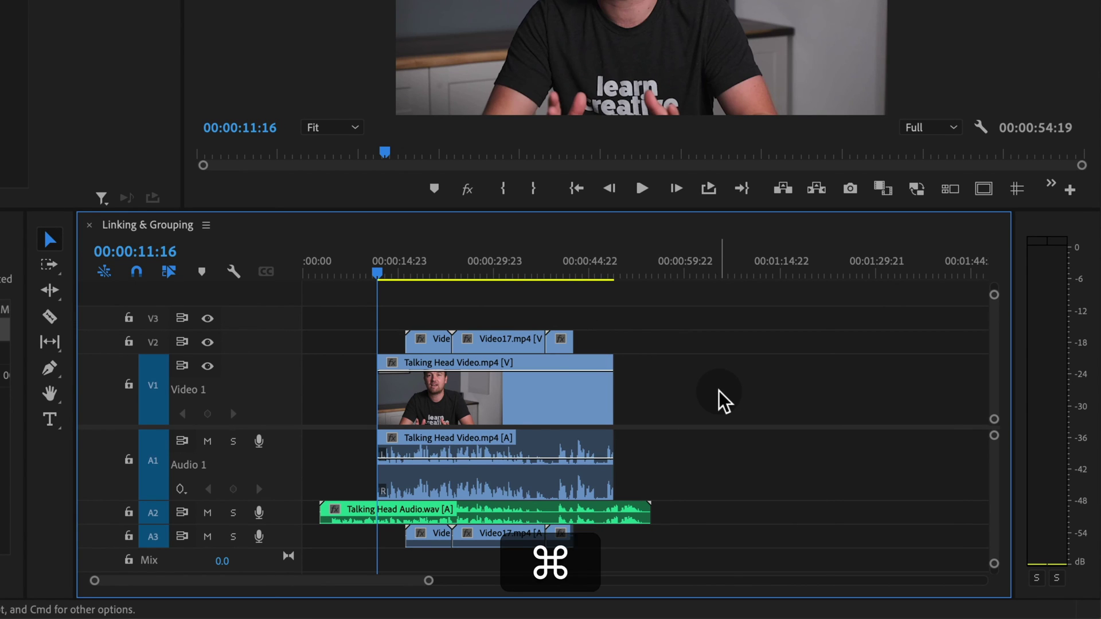
pyautogui.press('super+z')
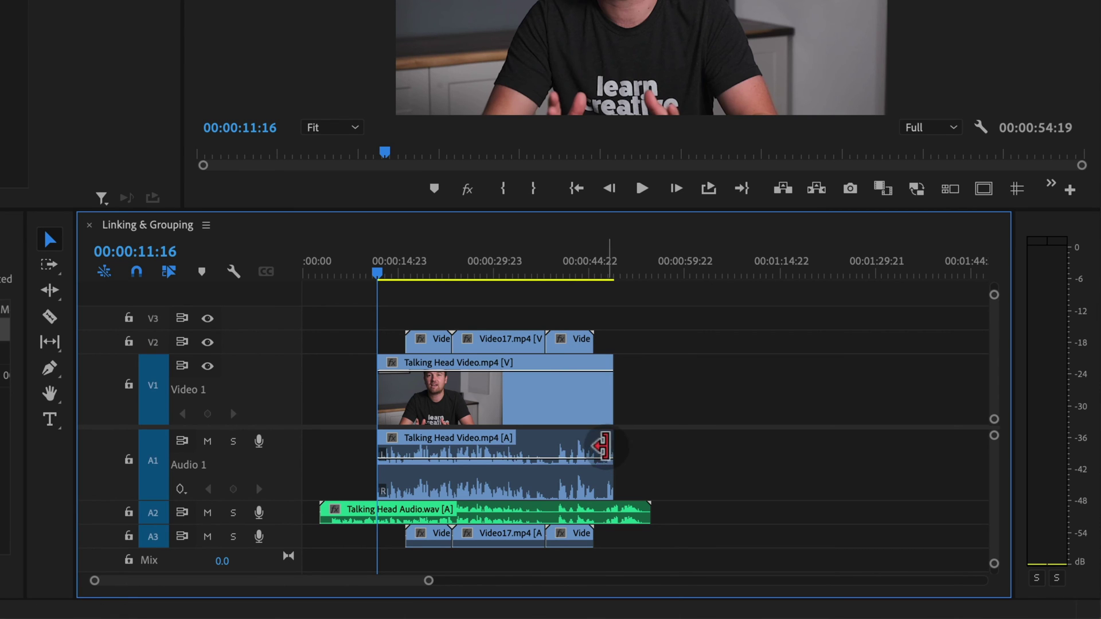
pyautogui.moveTo(603, 410); pyautogui.dragTo(561, 407)
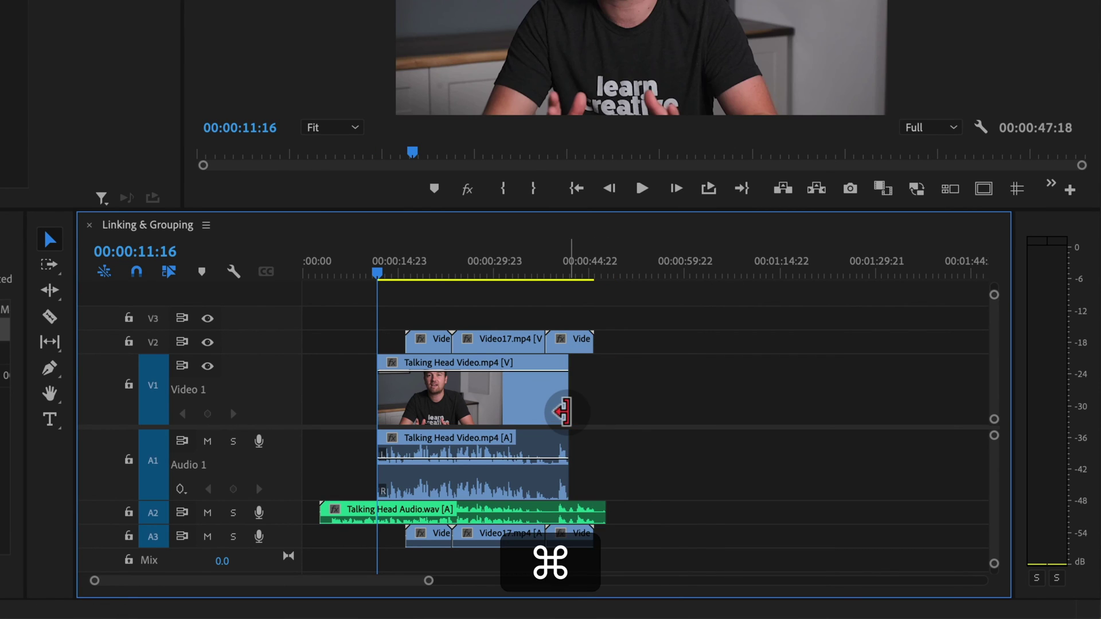
pyautogui.press('super+z')
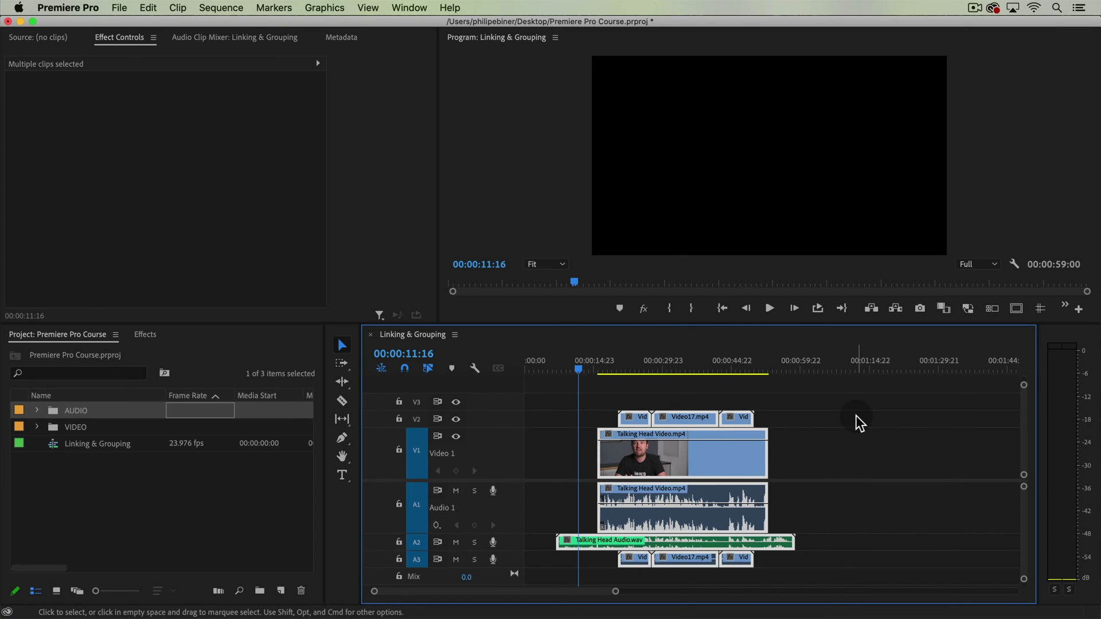
# Move the selected clip stack much later, zooming the timeline out.
pyautogui.moveTo(838, 413); pyautogui.dragTo(597, 552)
pyautogui.moveTo(686, 461); pyautogui.dragTo(800, 460)
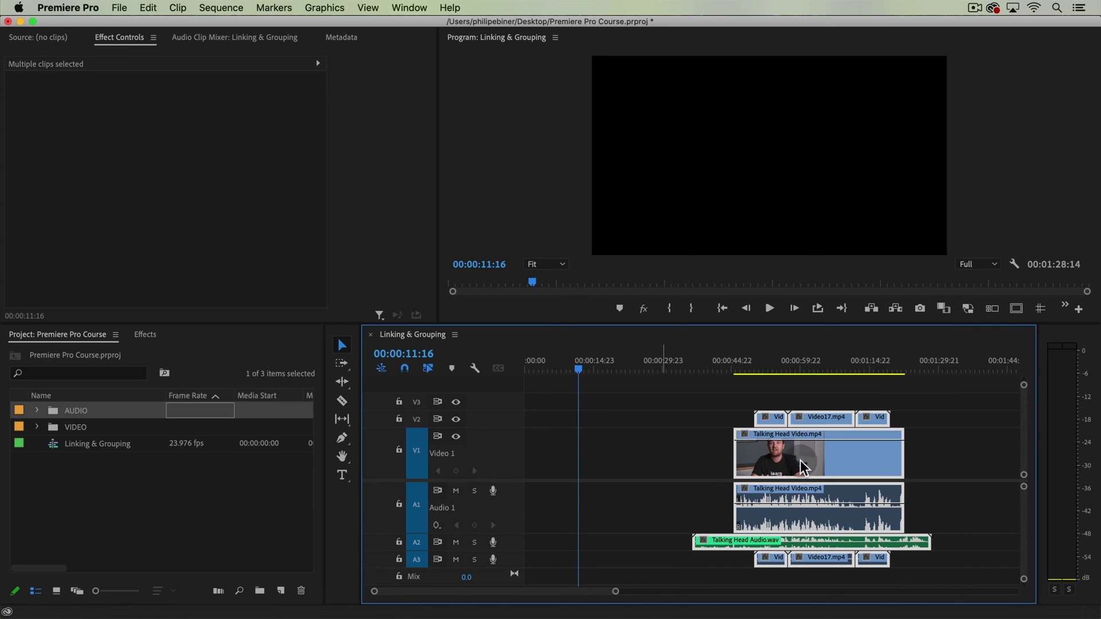
pyautogui.press('-')
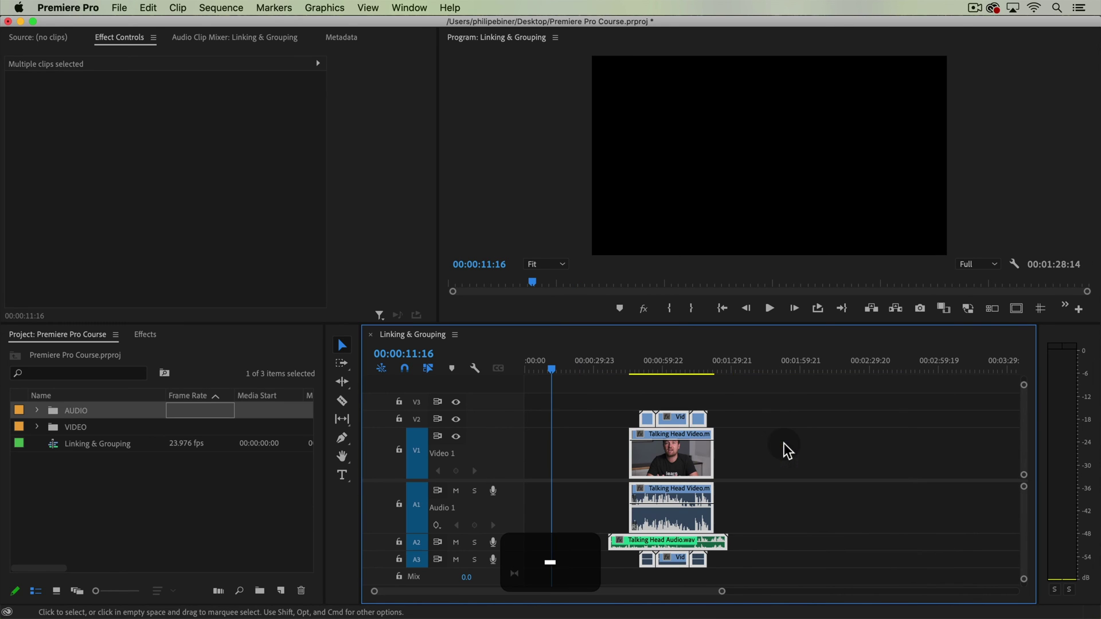
pyautogui.moveTo(674, 465); pyautogui.dragTo(951, 454)
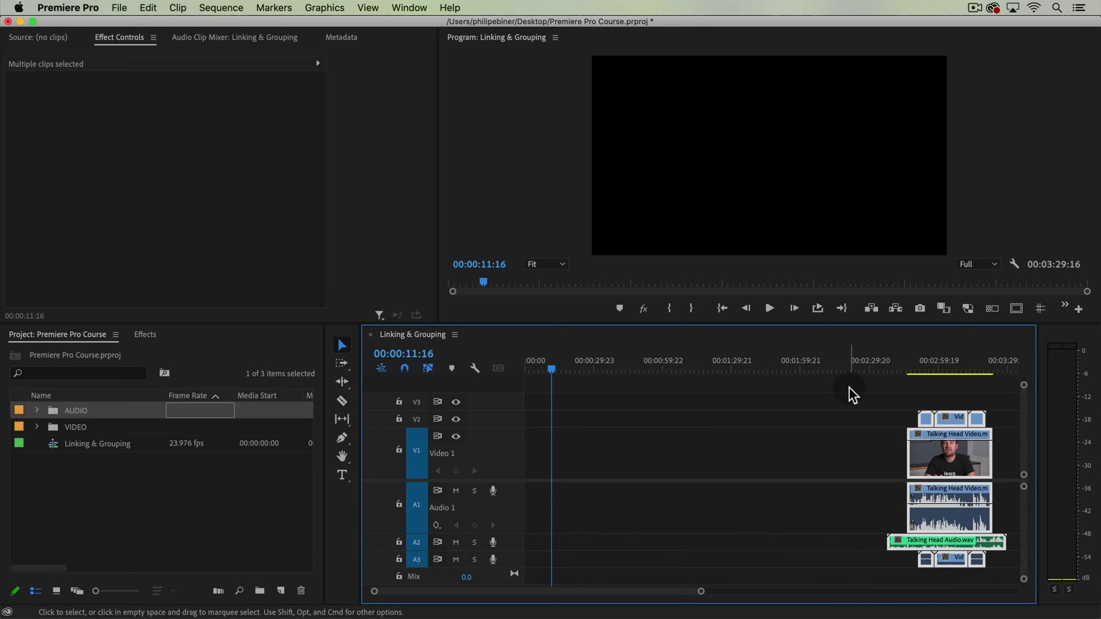
# Regroup the stack with Cmd+G and move it back earlier, ending the sequence at 00:01:09:18.
pyautogui.moveTo(850, 389); pyautogui.dragTo(1003, 548)
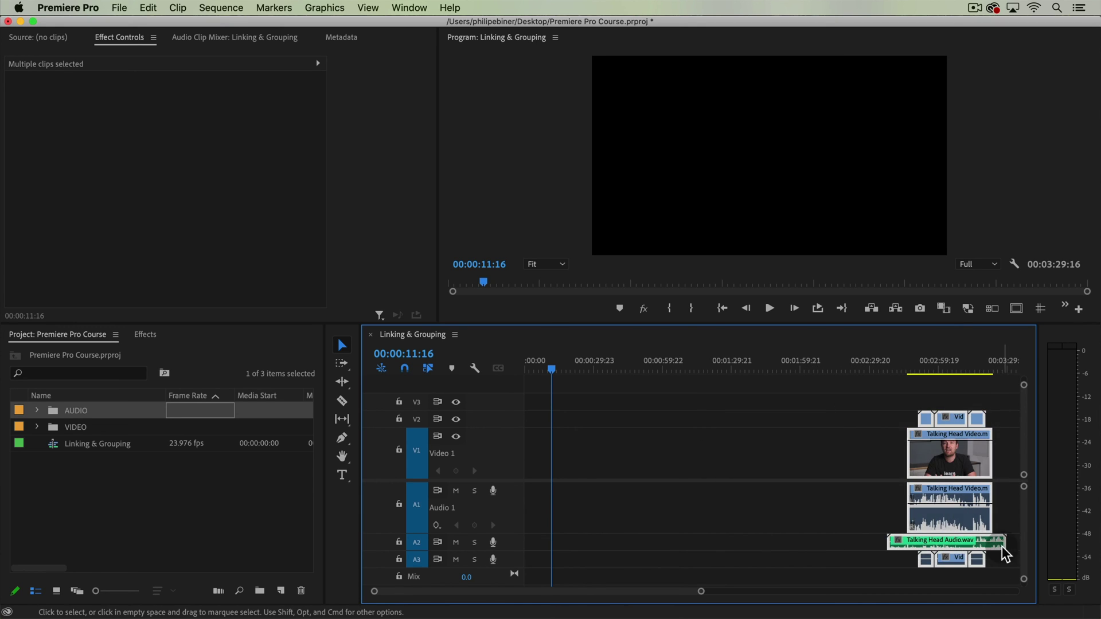
pyautogui.press('super+g')
pyautogui.click(896, 423)
pyautogui.moveTo(946, 451); pyautogui.dragTo(794, 450)
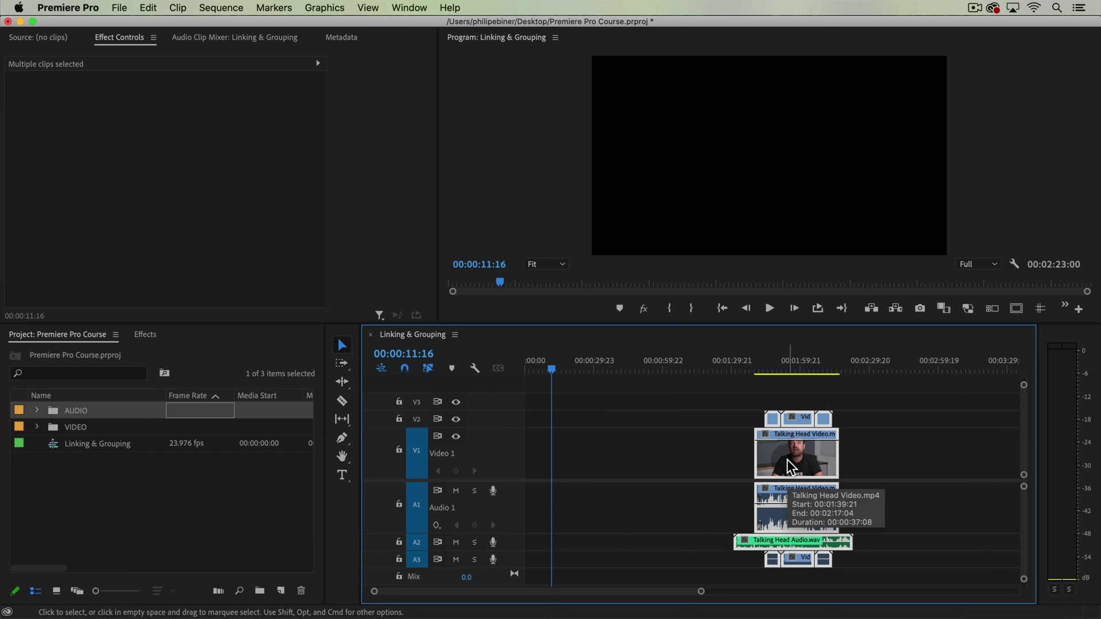
pyautogui.moveTo(792, 455); pyautogui.dragTo(631, 475)
pyautogui.click(666, 401)
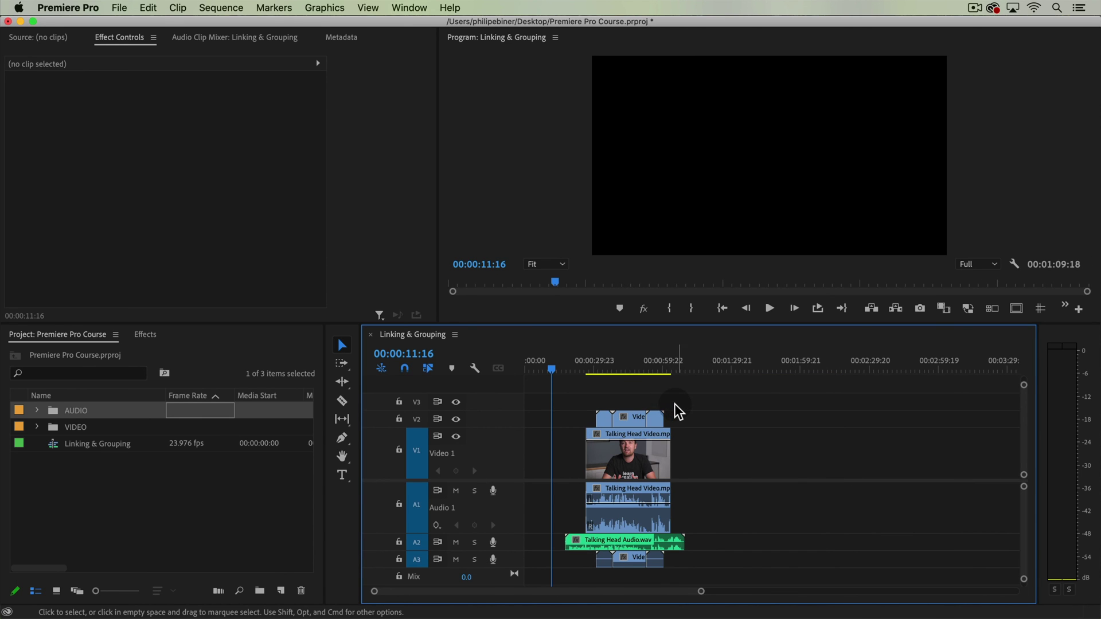
pyautogui.press('space')
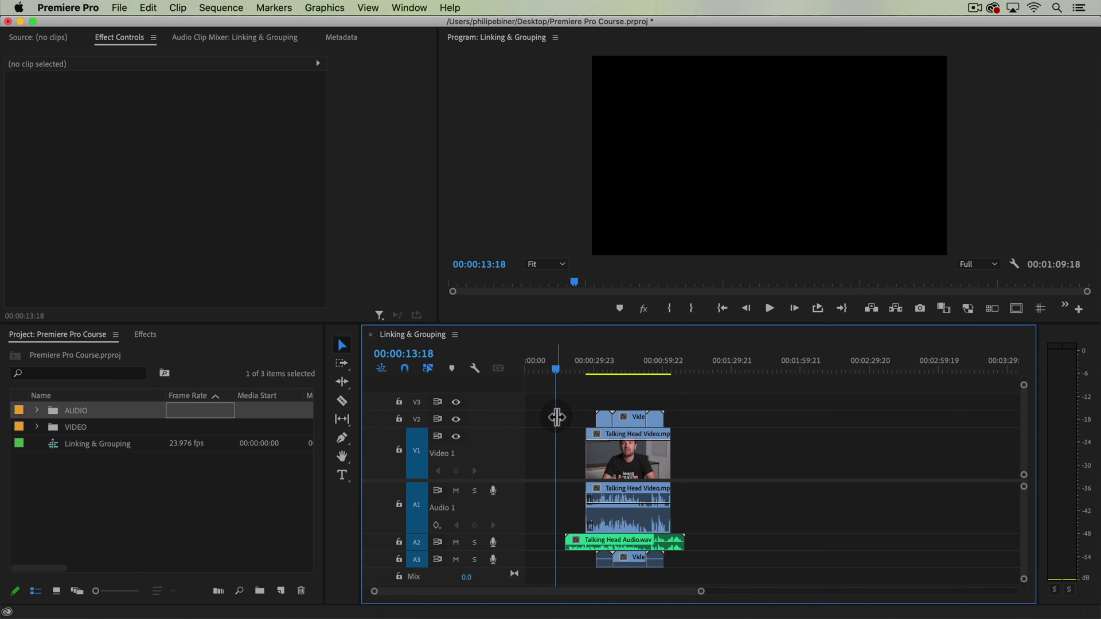
pyautogui.press('space')
pyautogui.moveTo(576, 404); pyautogui.dragTo(740, 480)
pyautogui.click(760, 438)
pyautogui.moveTo(748, 414); pyautogui.dragTo(585, 539)
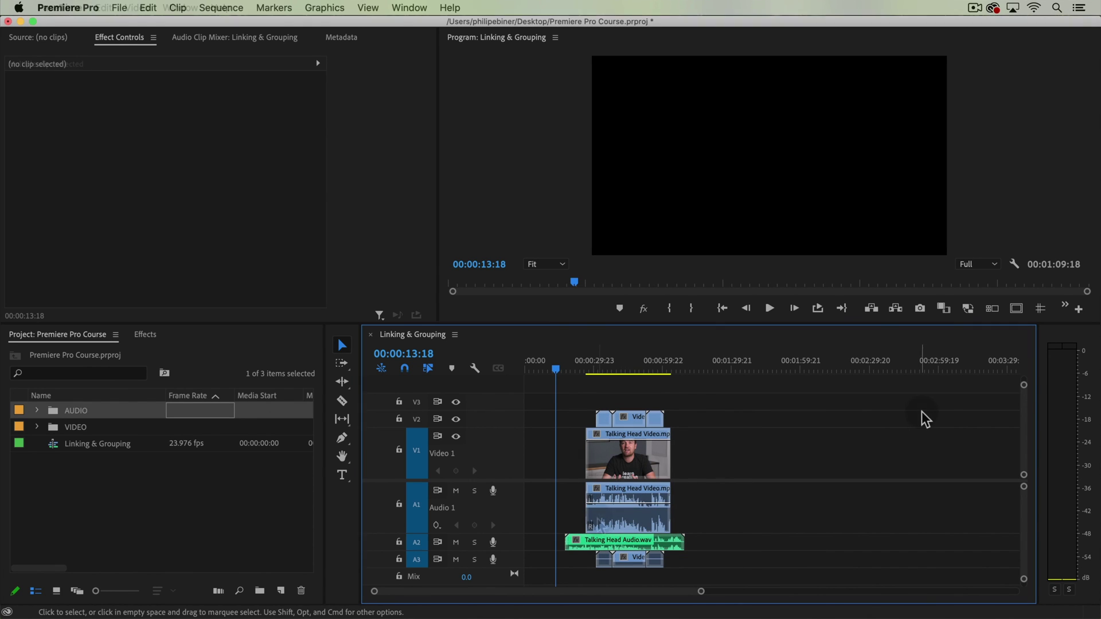
pyautogui.click(631, 463)
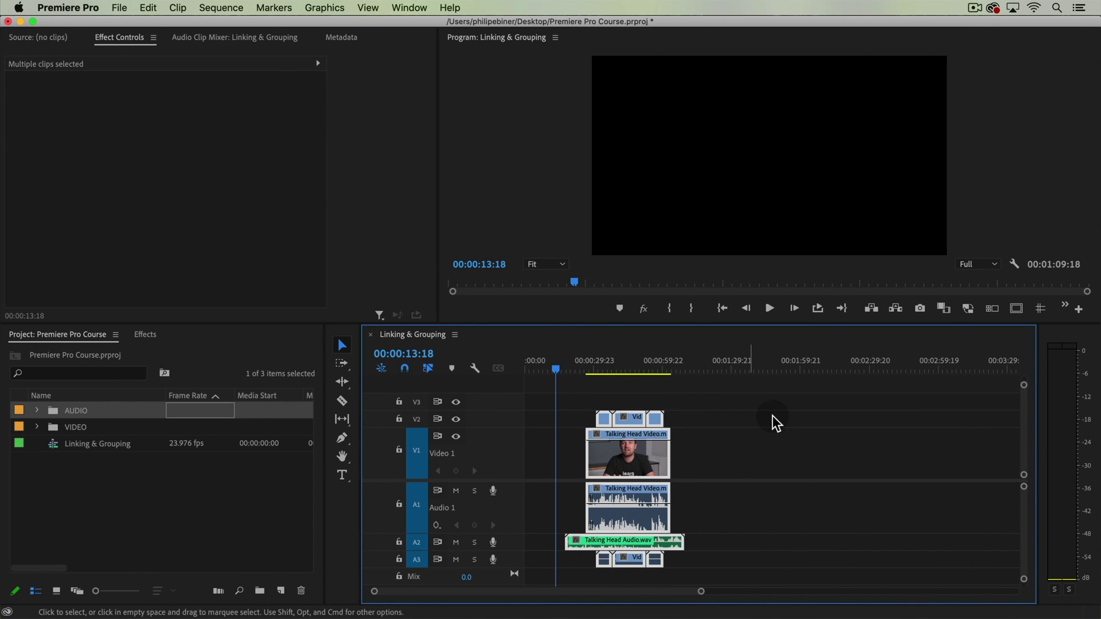
pyautogui.moveTo(803, 539); pyautogui.dragTo(608, 476)
pyautogui.click(910, 410)
pyautogui.moveTo(745, 402); pyautogui.dragTo(580, 445)
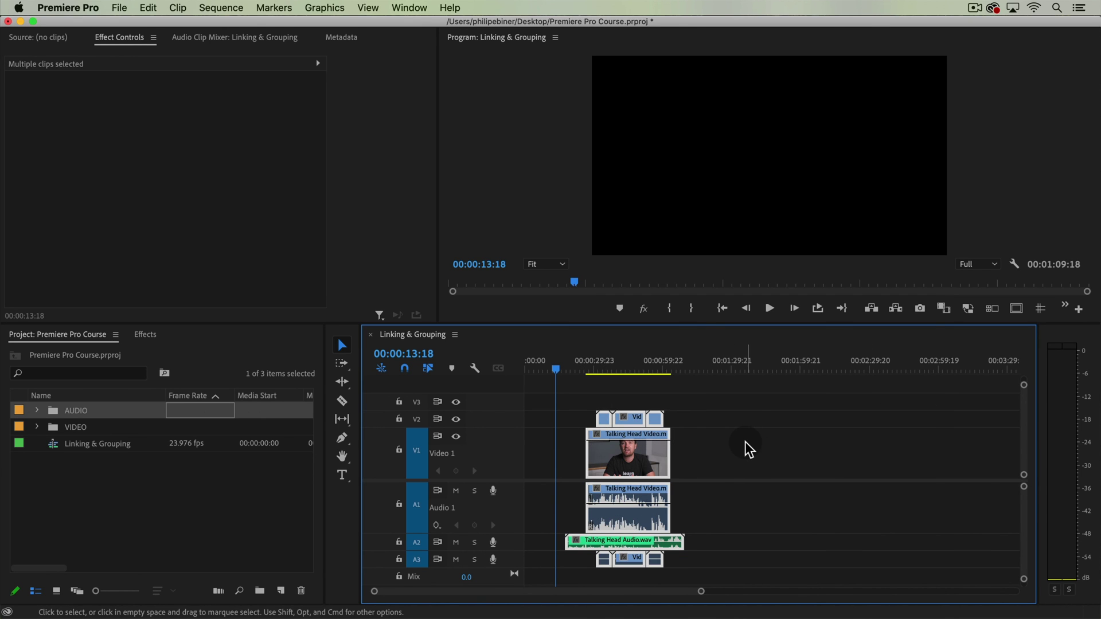